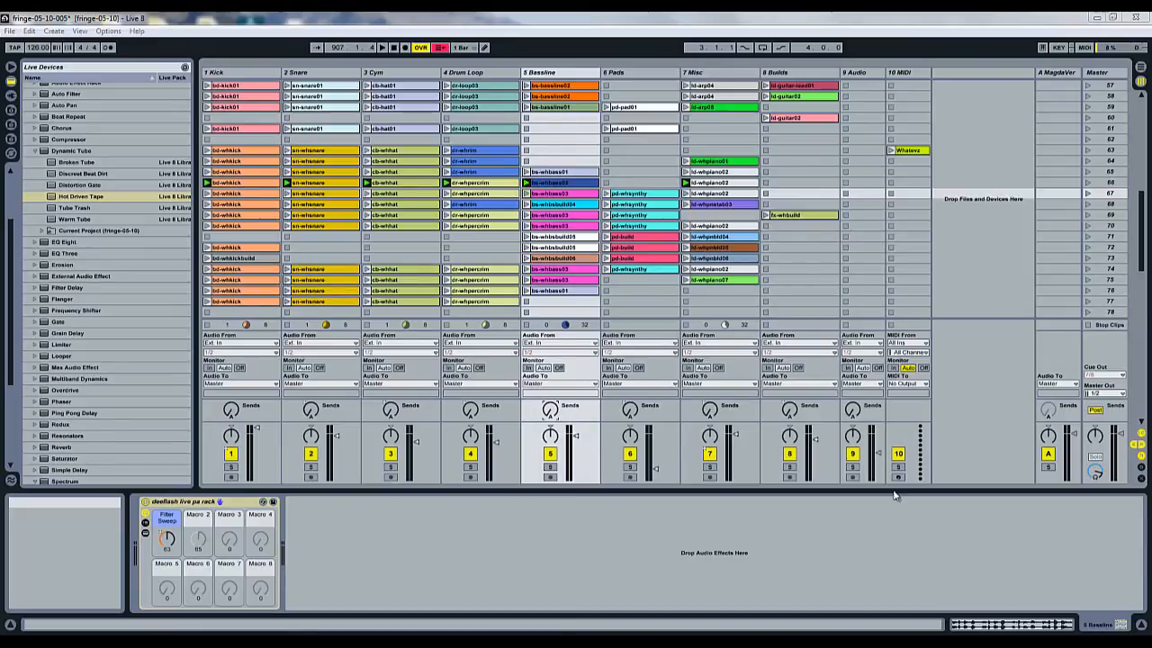
# Add a Dynamic Tube to the 5 Bassline track, bypass it, and launch the bs-whbass03 clip.
pyautogui.moveTo(77, 150); pyautogui.dragTo(451, 543)
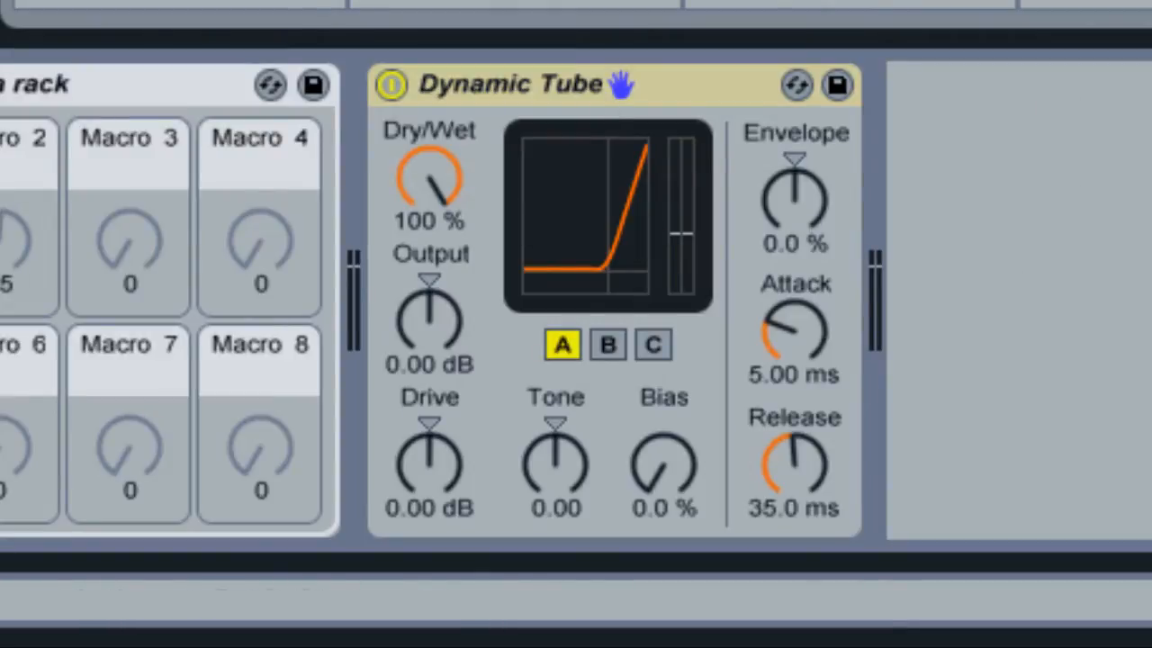
pyautogui.click(450, 82)
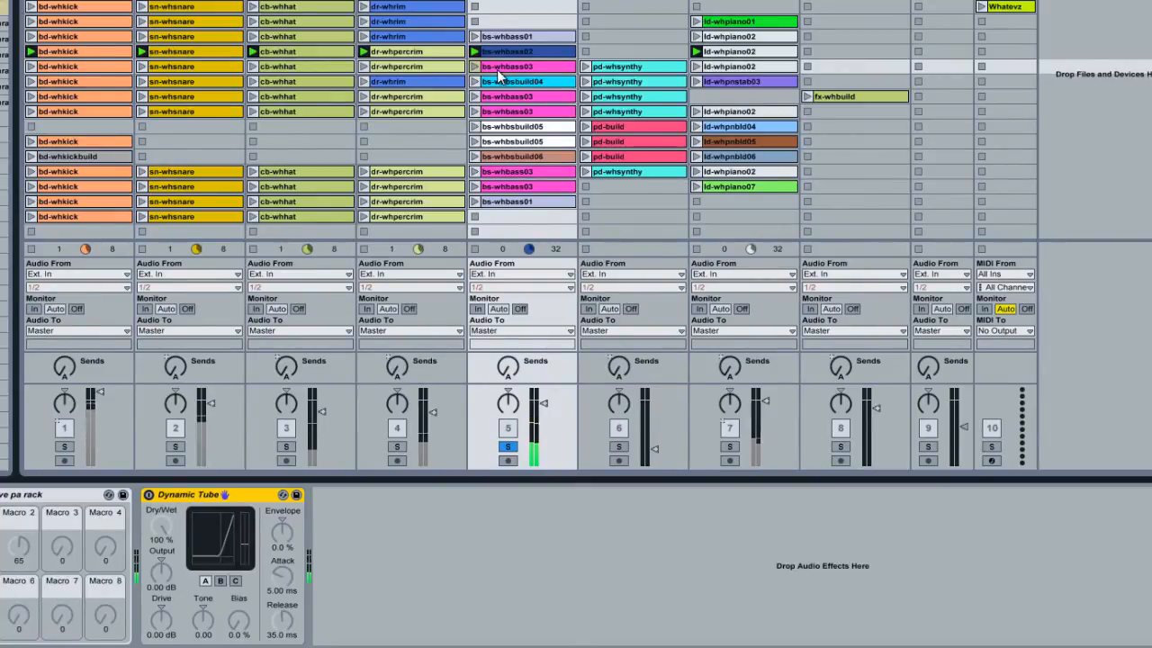
pyautogui.click(476, 66)
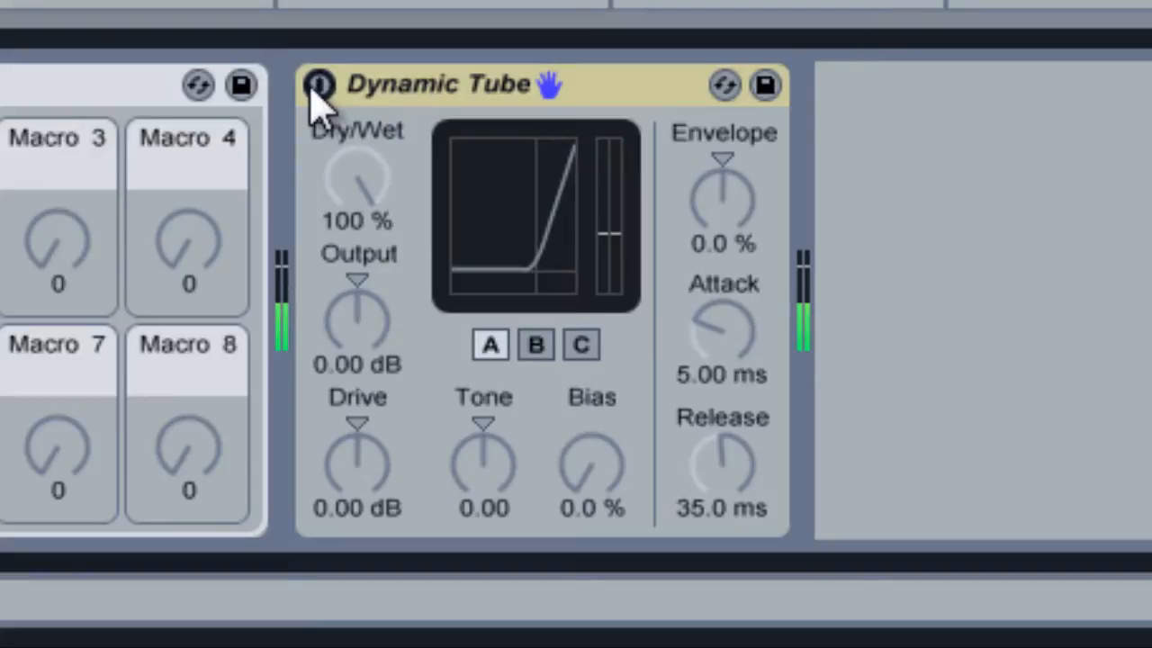
# Turn the Dynamic Tube back on and raise its Drive to 10.2 dB and its Bias to 41 %.
pyautogui.click(319, 85)
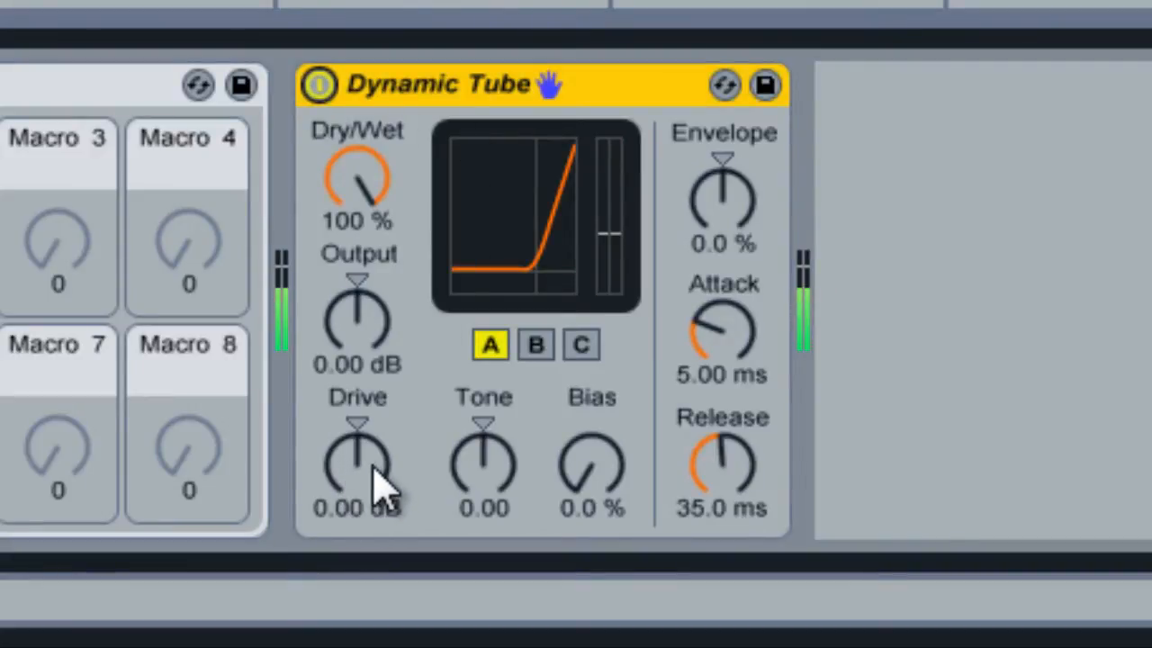
pyautogui.moveTo(373, 465); pyautogui.dragTo(378, 482)
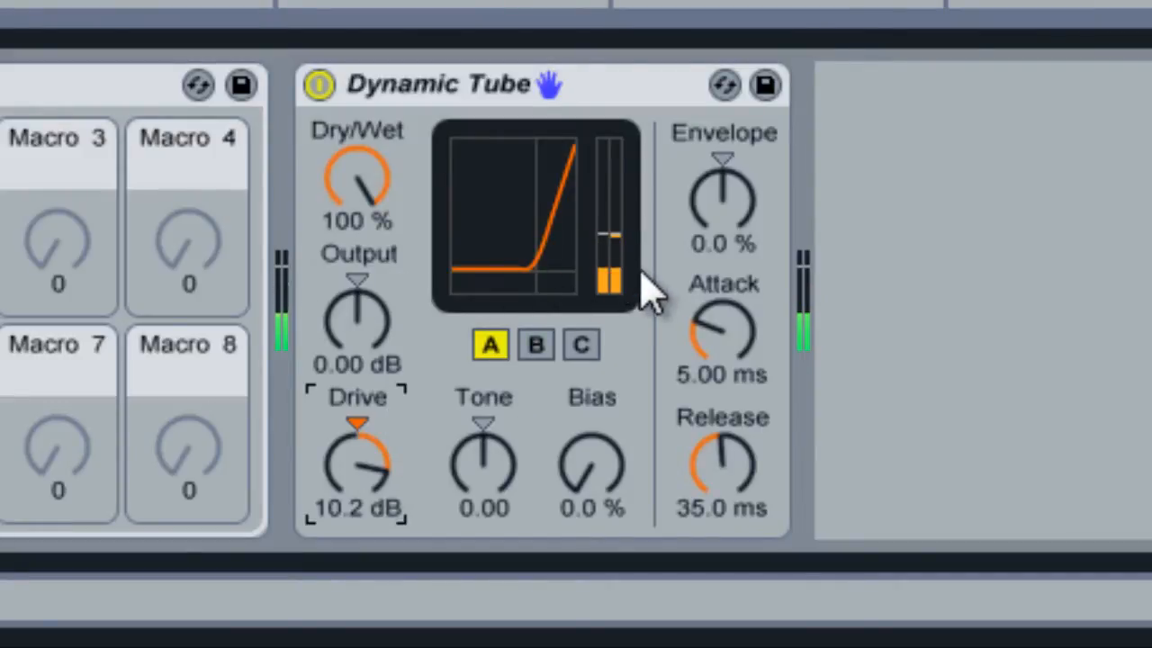
pyautogui.click(607, 504)
pyautogui.scroll(10, 607, 503)
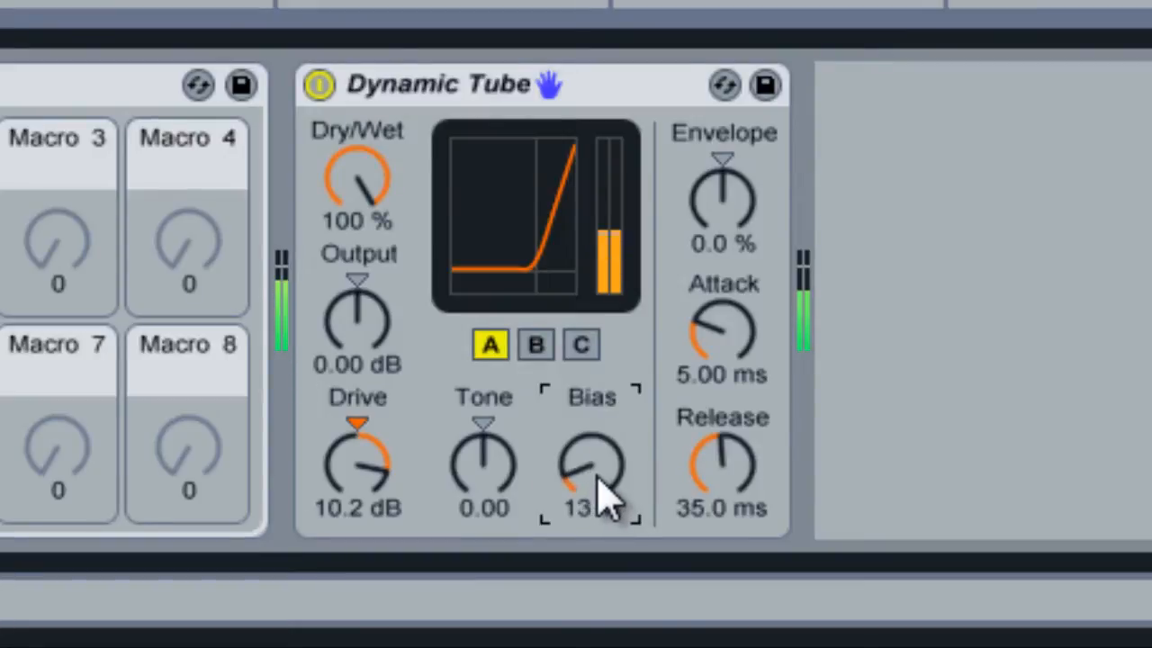
pyautogui.scroll(15, 608, 500)
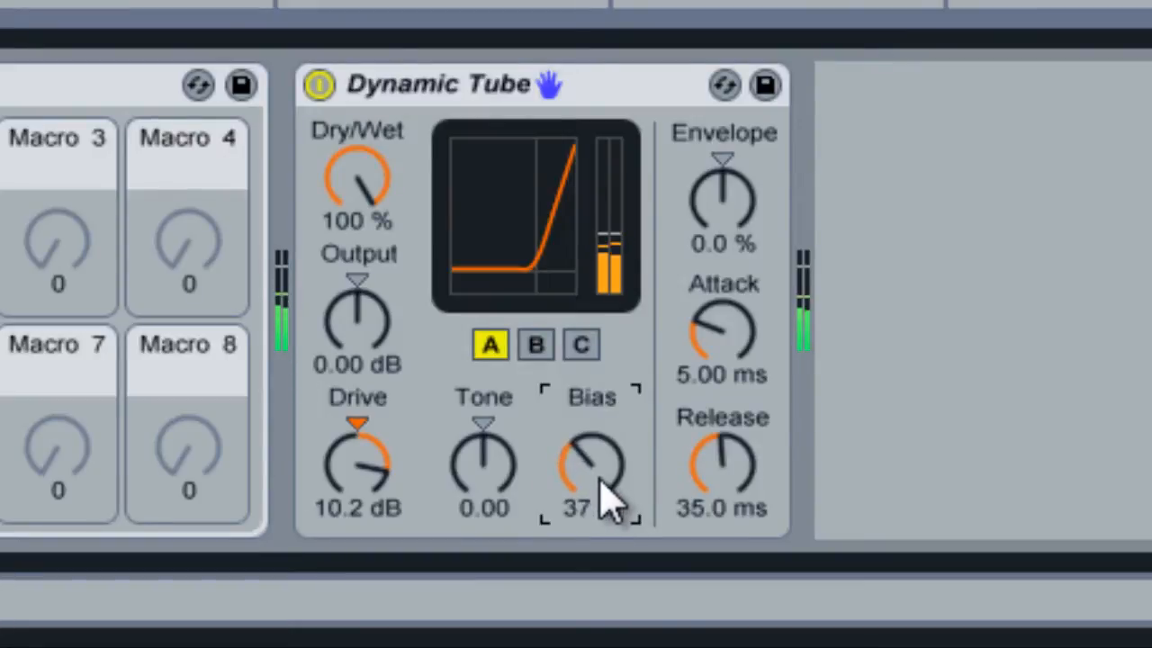
pyautogui.scroll(2, 605, 497)
pyautogui.scroll(3, 607, 503)
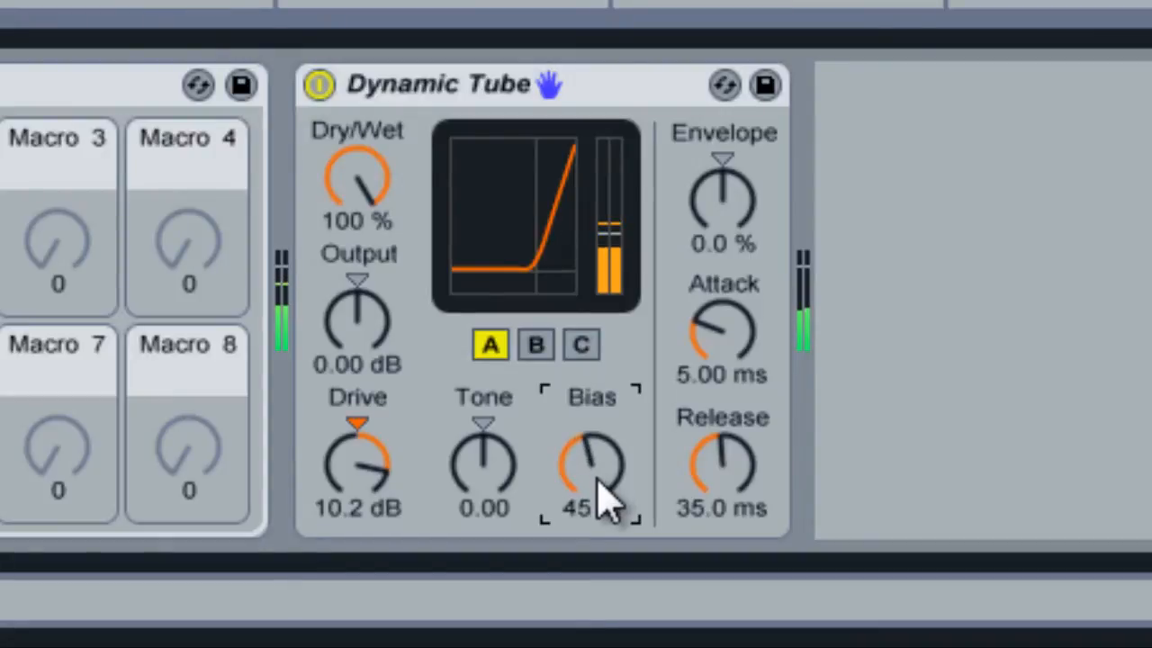
pyautogui.scroll(-4, 607, 502)
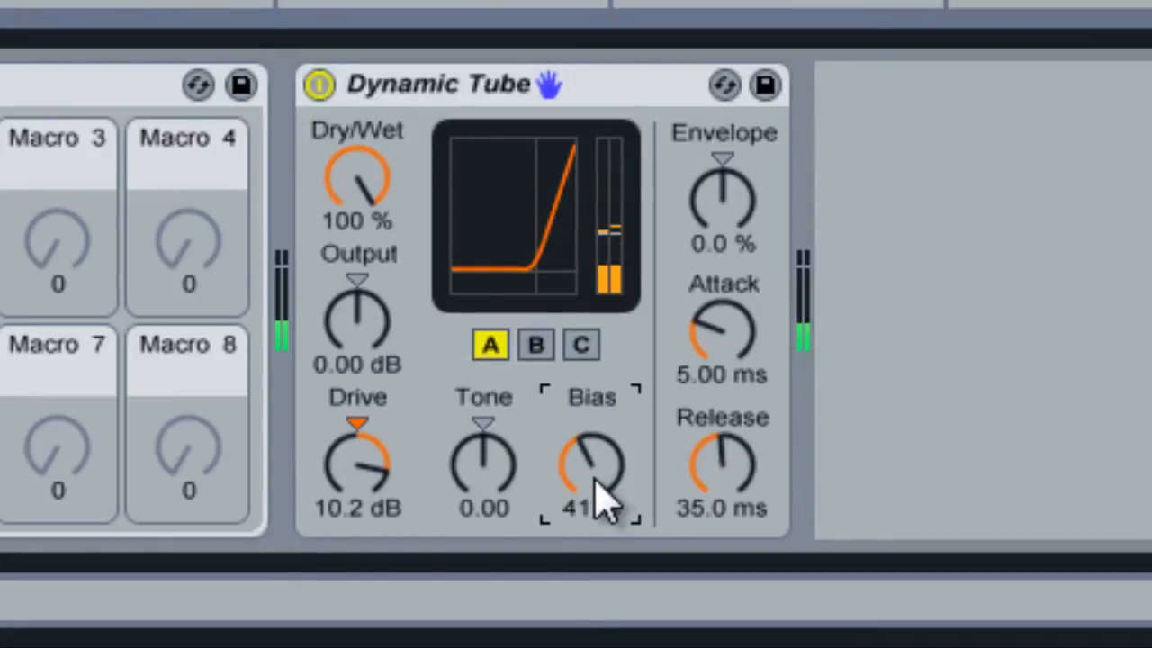
pyautogui.scroll(-1, 595, 477)
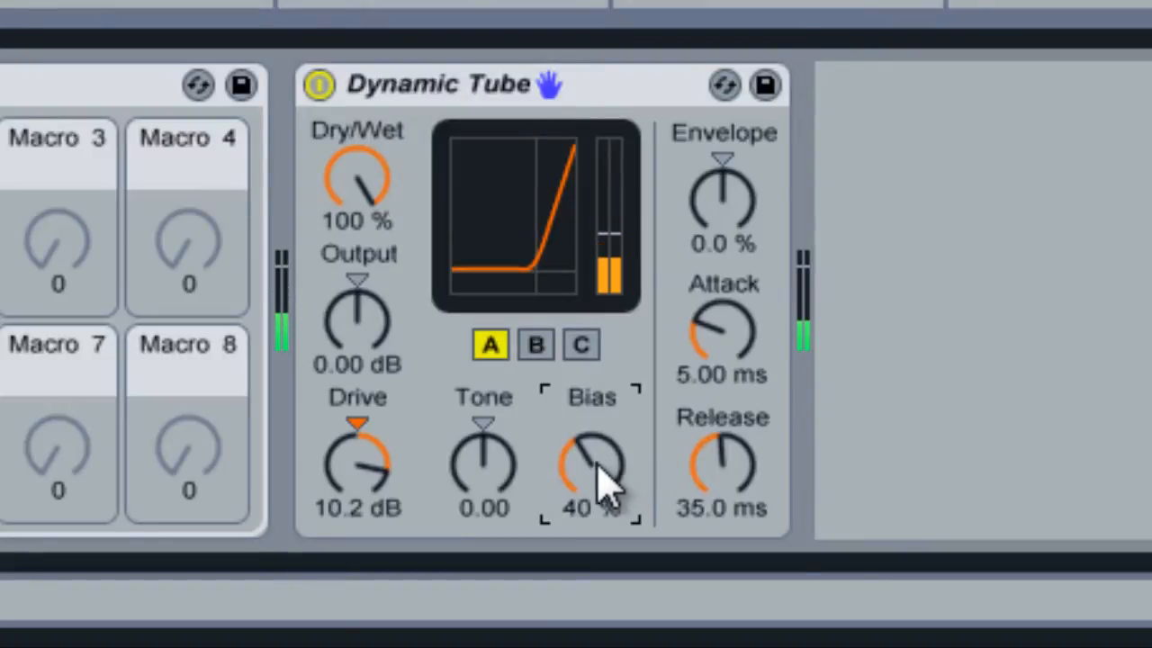
pyautogui.scroll(1, 605, 487)
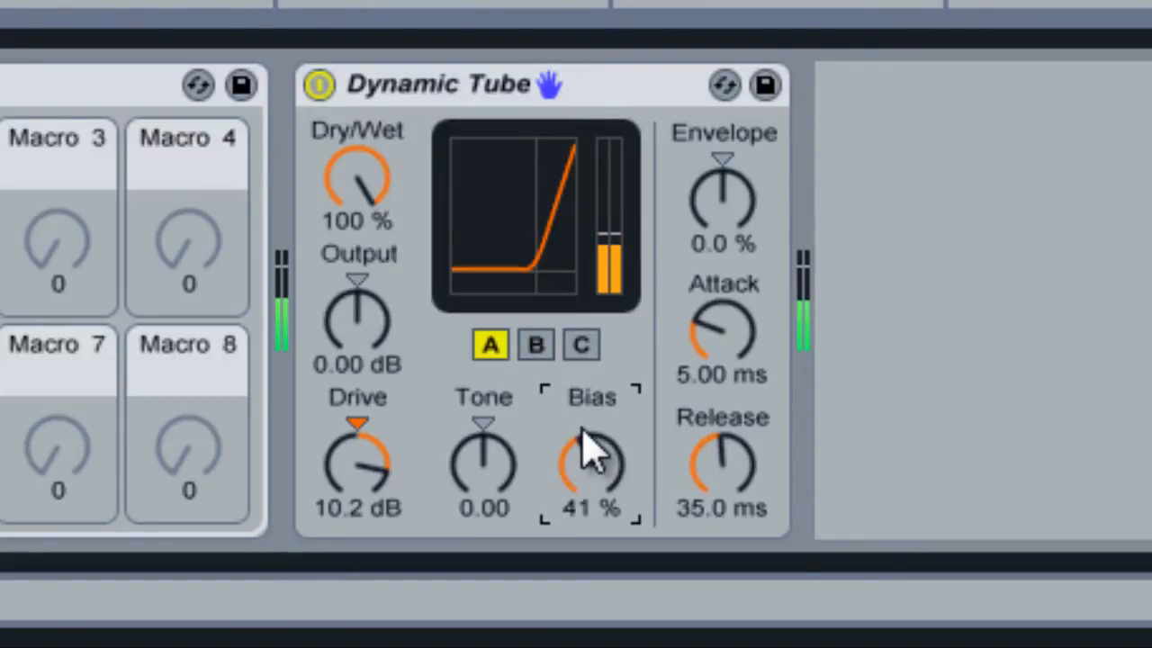
# Compare the bassline with the Dynamic Tube off and on, and lower its Bias to 37 %.
pyautogui.click(319, 87)
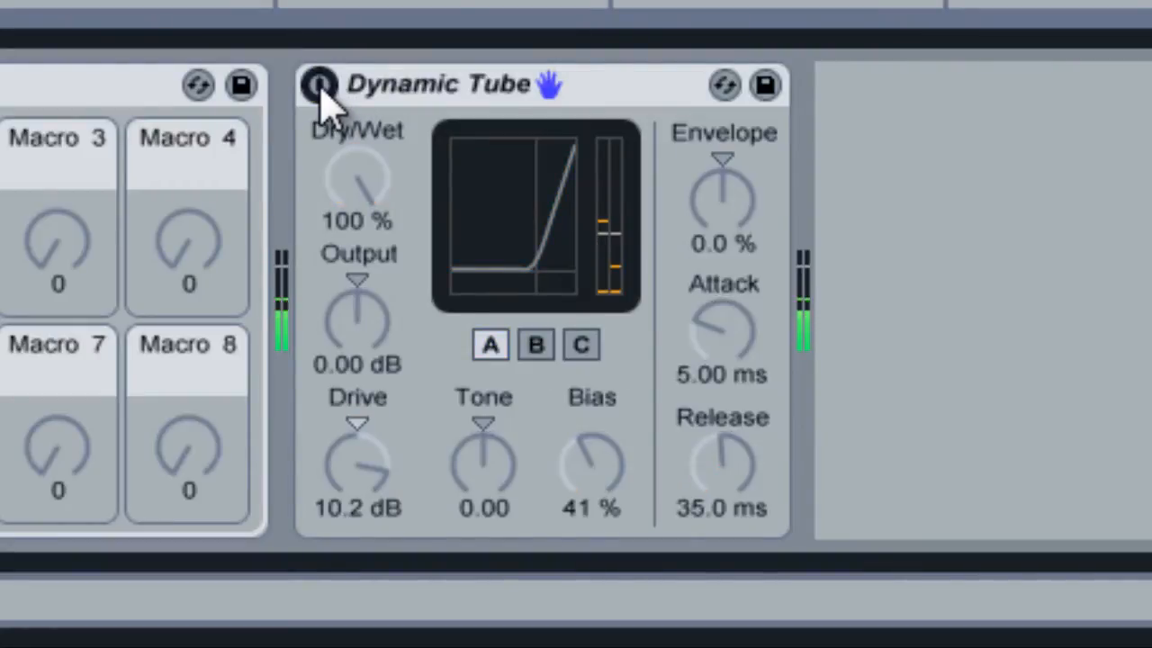
pyautogui.click(320, 86)
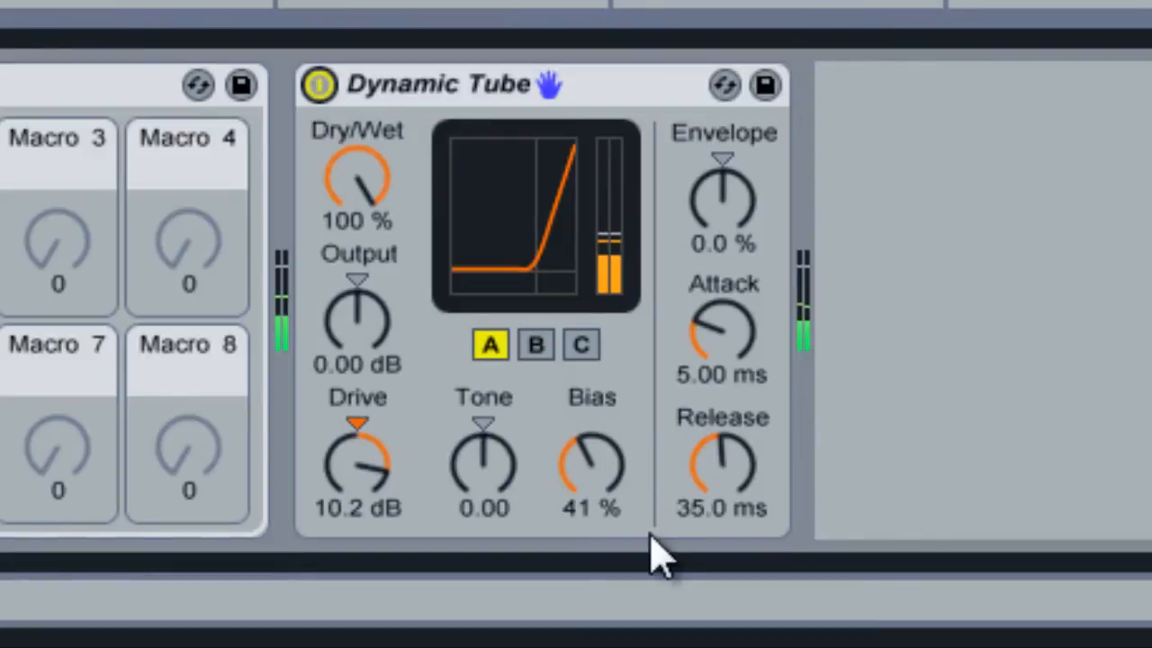
pyautogui.moveTo(570, 487); pyautogui.dragTo(571, 493)
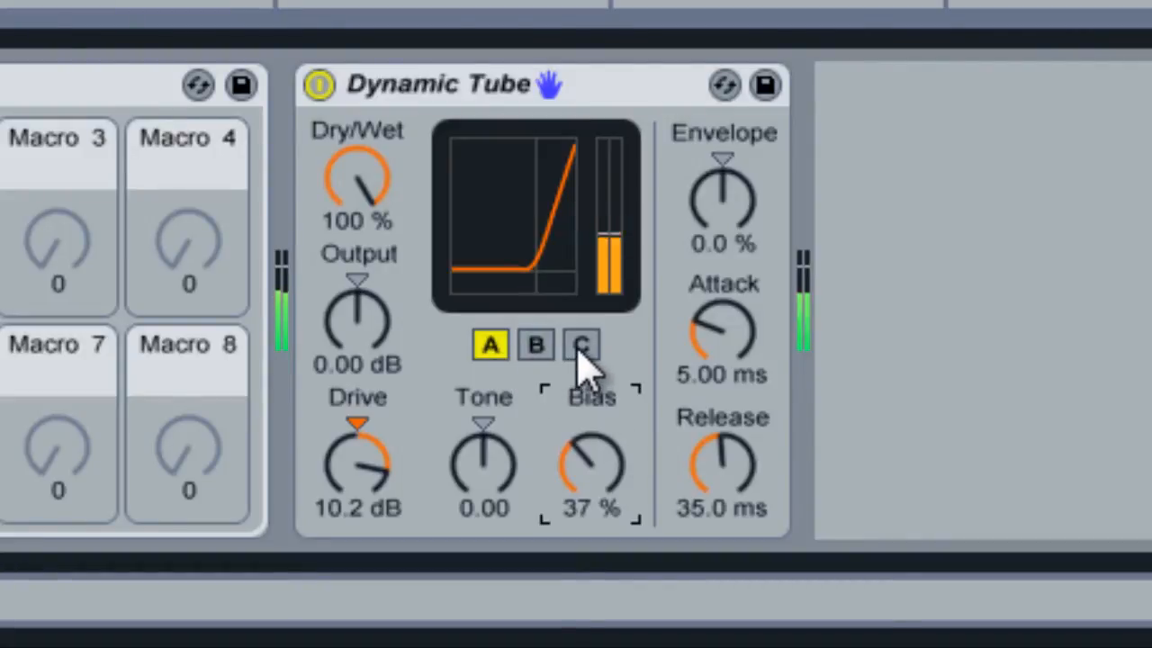
# Compare tube models A, B and C with Bias raised to 43 %, and settle on model B.
pyautogui.click(493, 343)
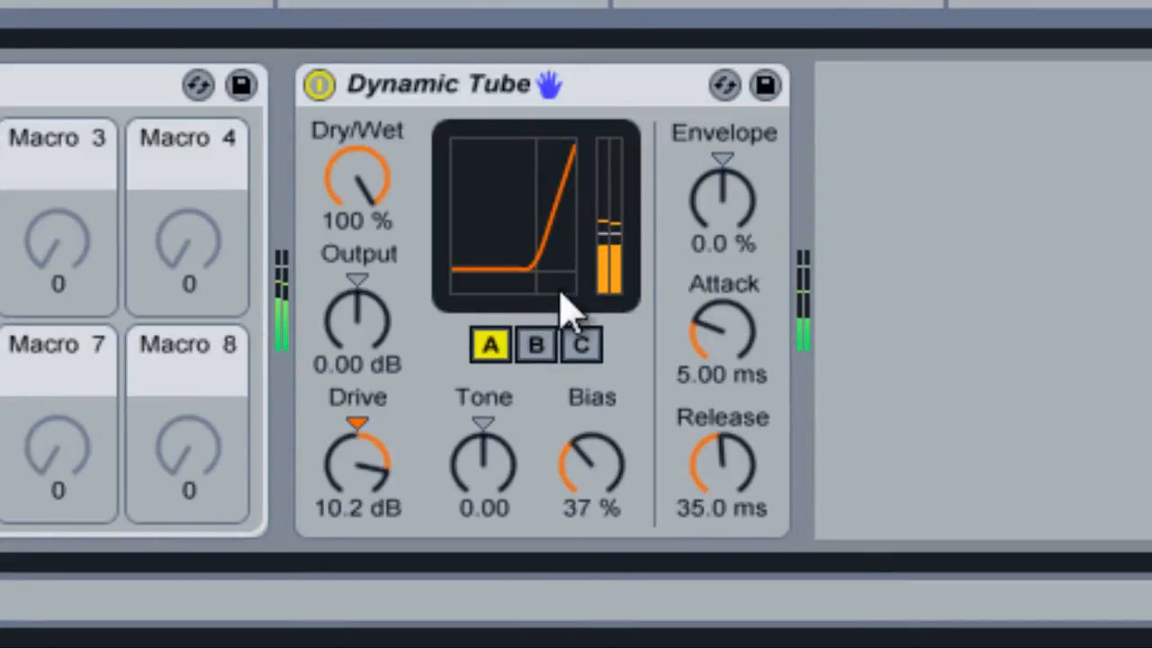
pyautogui.click(585, 351)
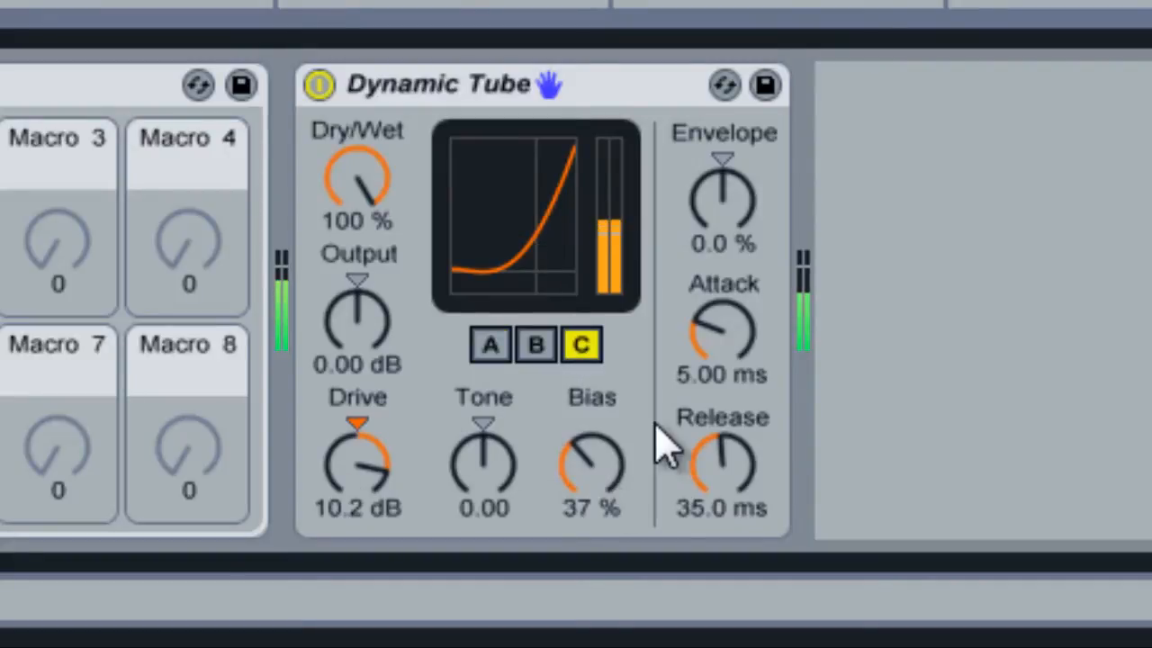
pyautogui.moveTo(583, 459); pyautogui.dragTo(586, 462)
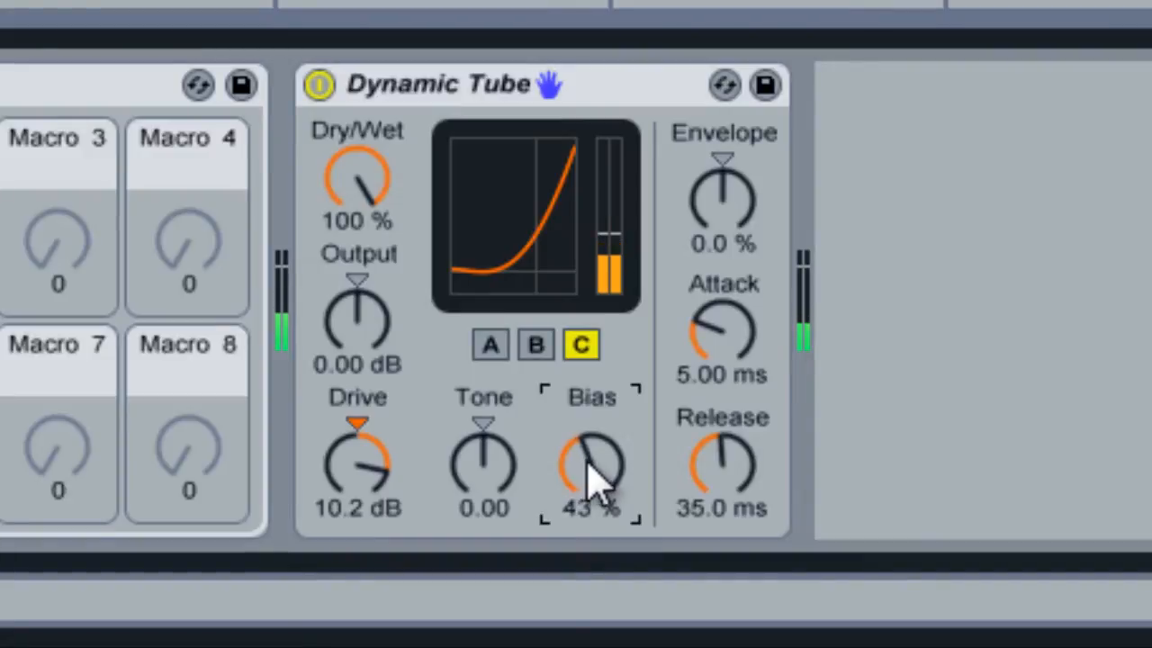
pyautogui.click(535, 351)
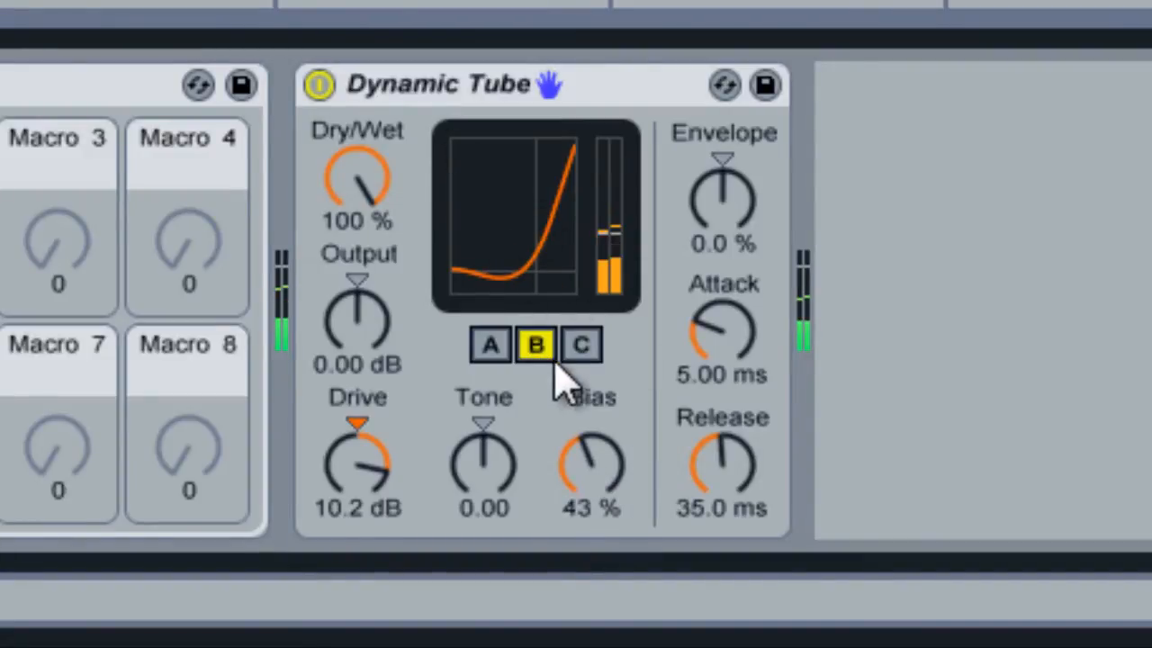
pyautogui.click(493, 353)
pyautogui.click(585, 351)
pyautogui.click(535, 353)
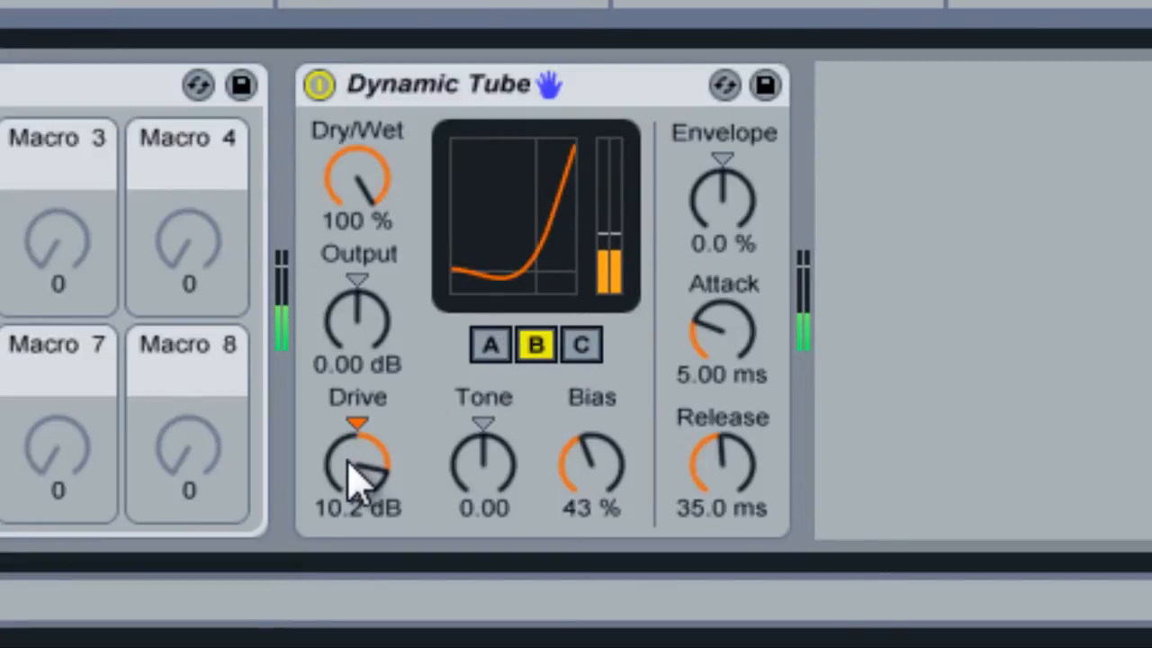
# Lower the Dynamic Tube's Drive to 2.62 dB and set its Bias to 37 %.
pyautogui.moveTo(358, 464); pyautogui.dragTo(356, 457)
pyautogui.scroll(-6, 364, 482)
pyautogui.moveTo(613, 470); pyautogui.dragTo(615, 470)
pyautogui.scroll(2, 615, 473)
pyautogui.scroll(-8, 612, 476)
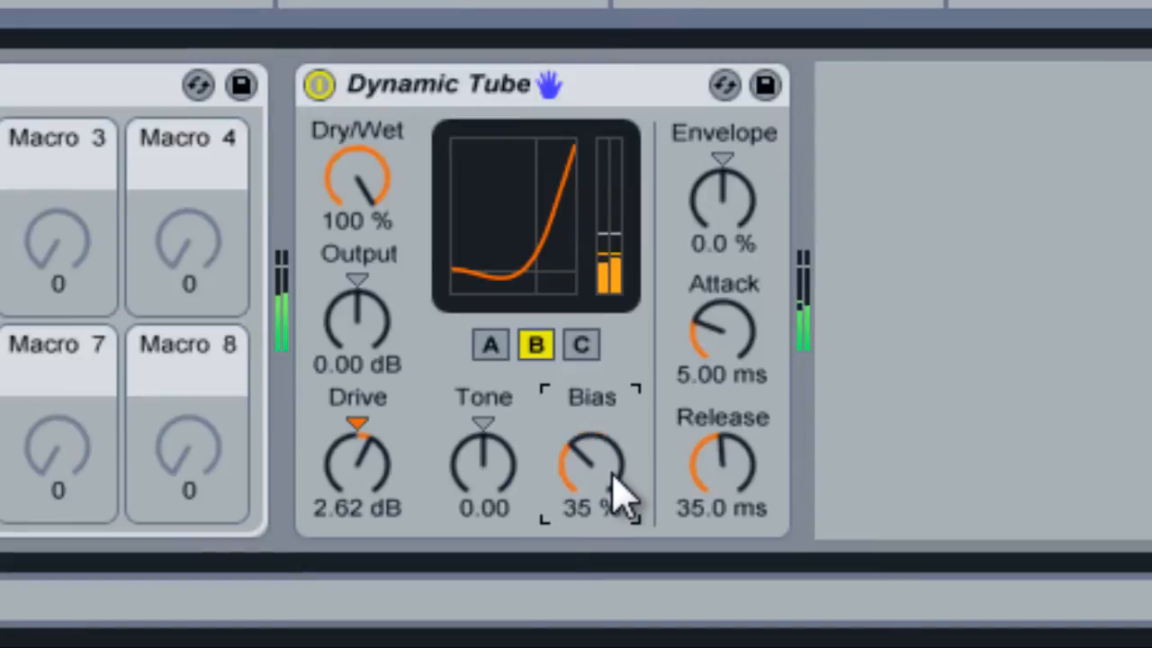
pyautogui.scroll(1, 617, 486)
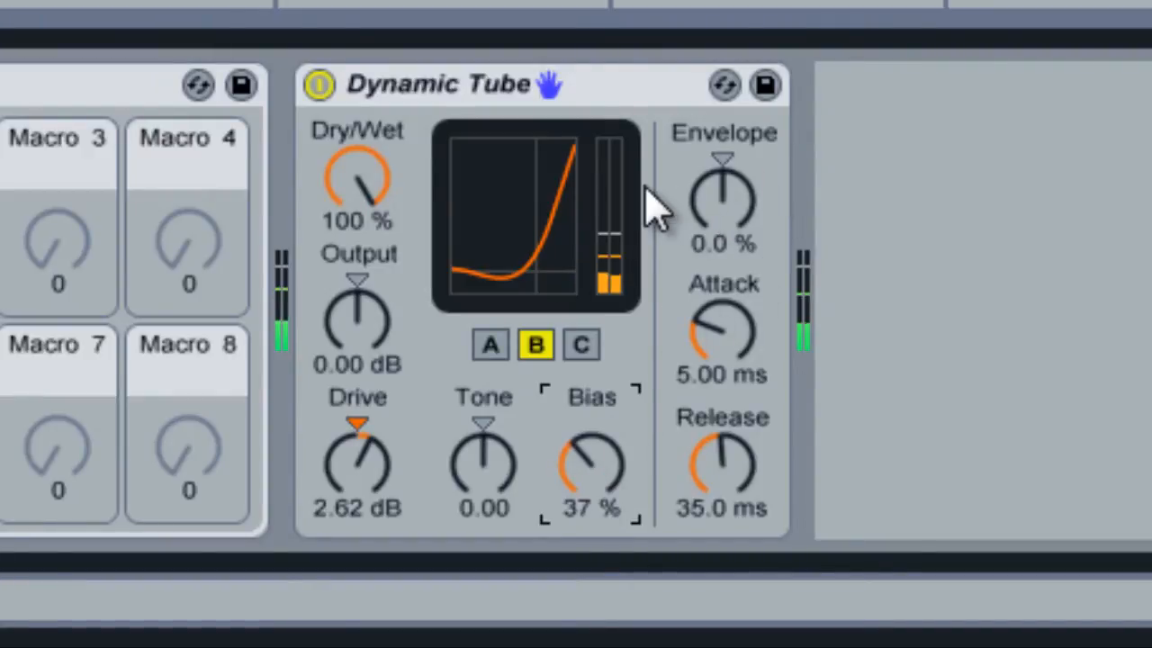
# Set the Dynamic Tube's Envelope to 76 % and its Attack to 3.79 ms.
pyautogui.moveTo(743, 195); pyautogui.dragTo(727, 235)
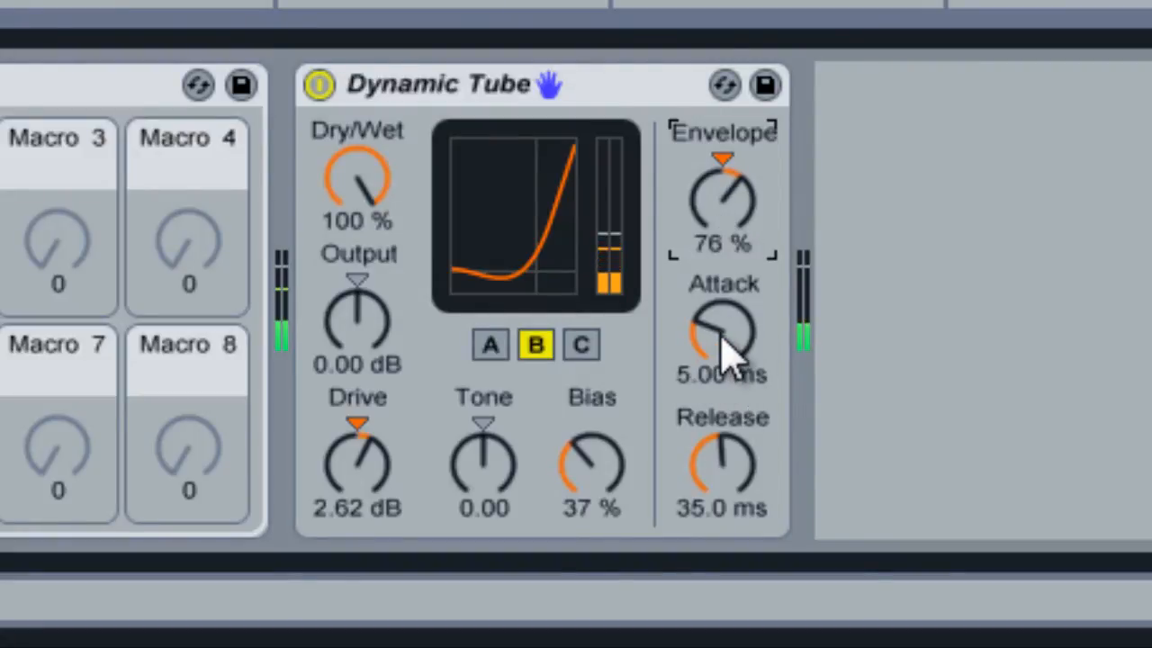
pyautogui.moveTo(727, 360); pyautogui.dragTo(721, 321)
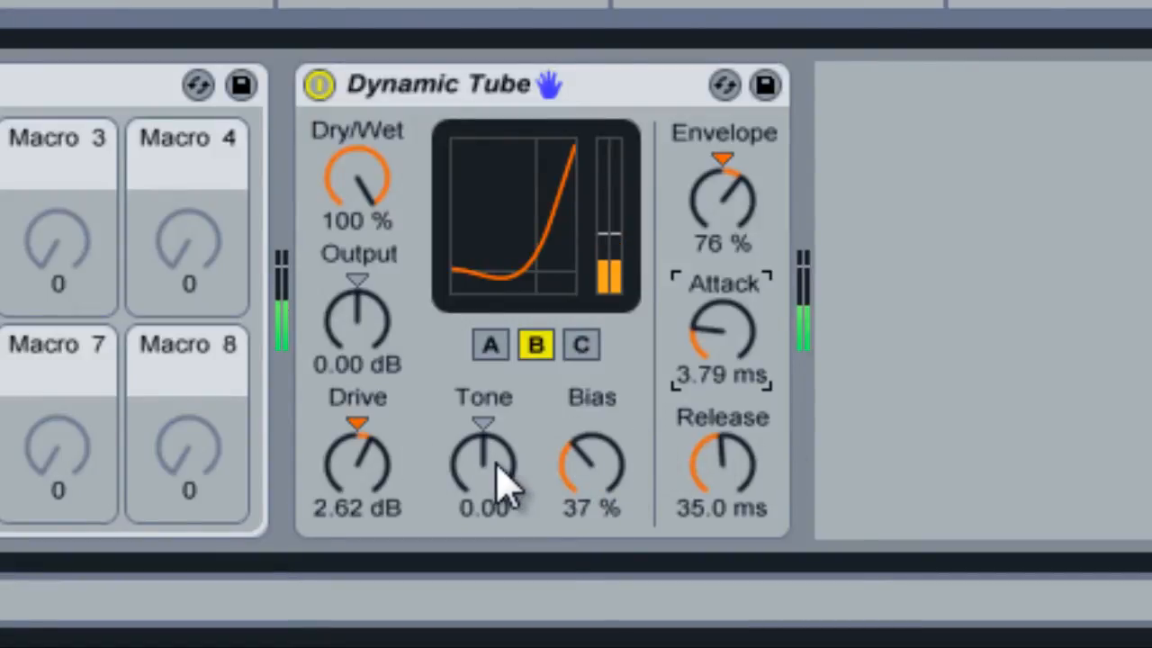
# Set the Dynamic Tube's Tone to -0.24, and try the Output level before resetting it to 0.00 dB.
pyautogui.moveTo(496, 476)
pyautogui.mouseDown()
pyautogui.moveTo(505, 486)
pyautogui.moveTo(497, 462)
pyautogui.moveTo(500, 491)
pyautogui.mouseUp()
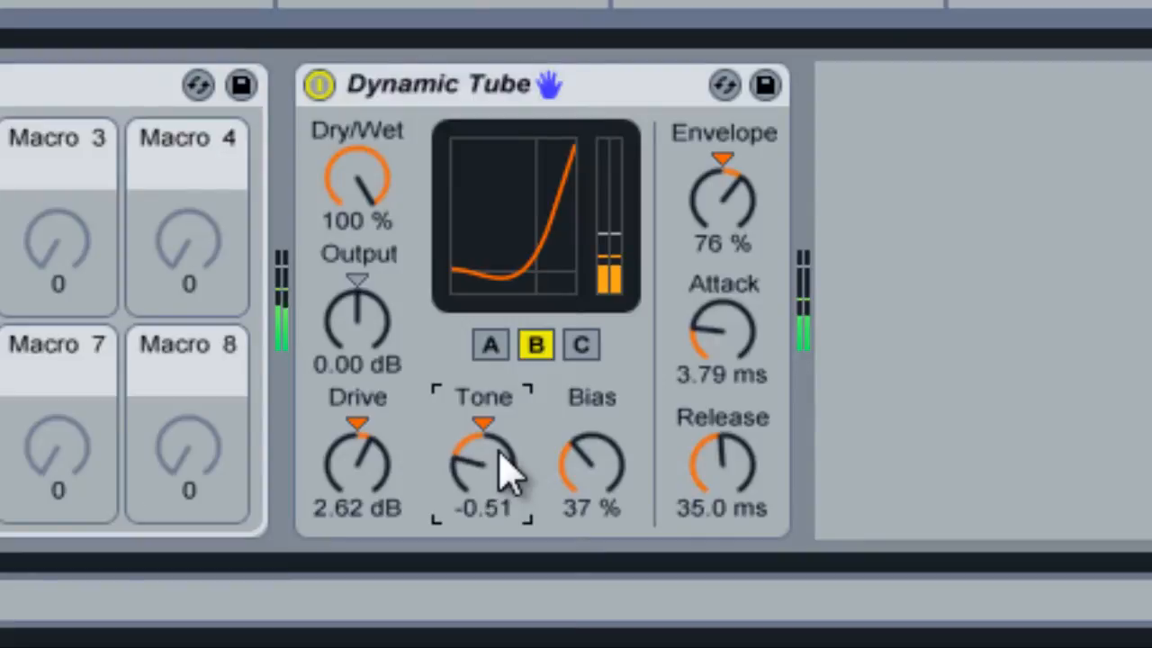
pyautogui.moveTo(500, 451); pyautogui.dragTo(484, 454)
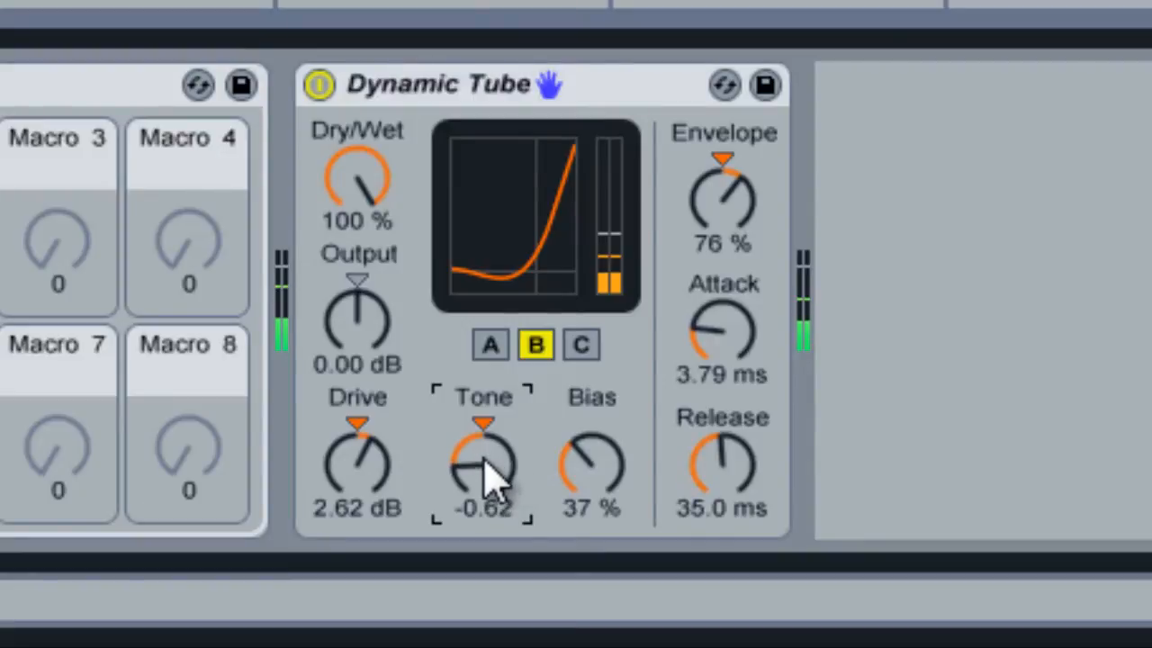
pyautogui.moveTo(486, 473); pyautogui.dragTo(485, 467)
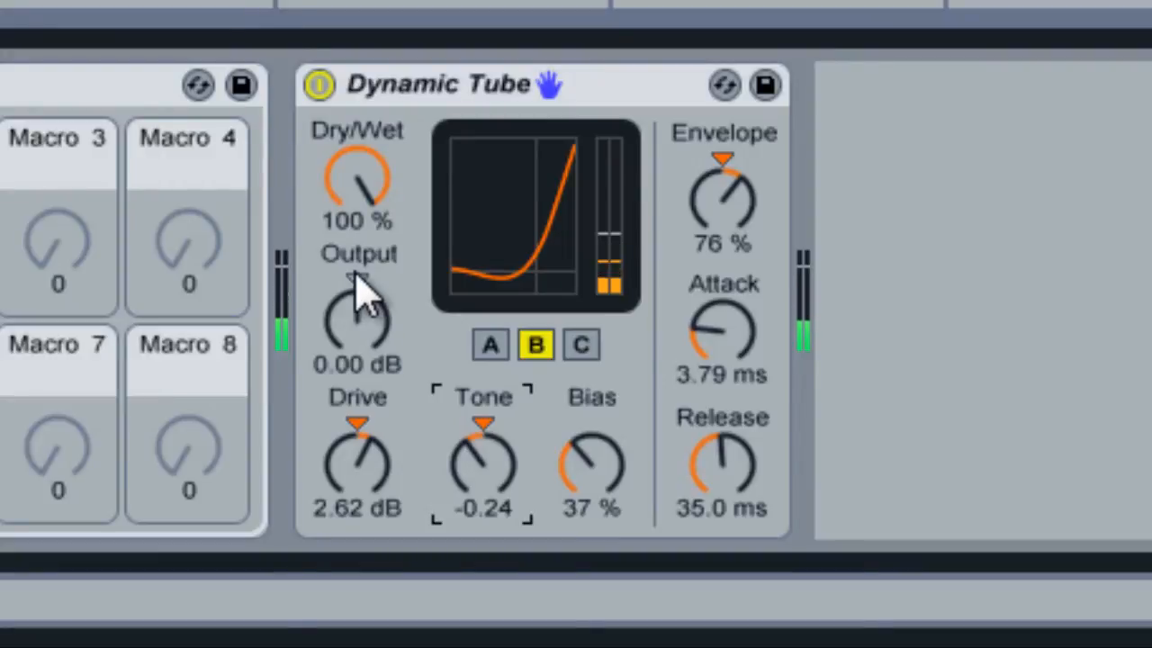
pyautogui.click(374, 345)
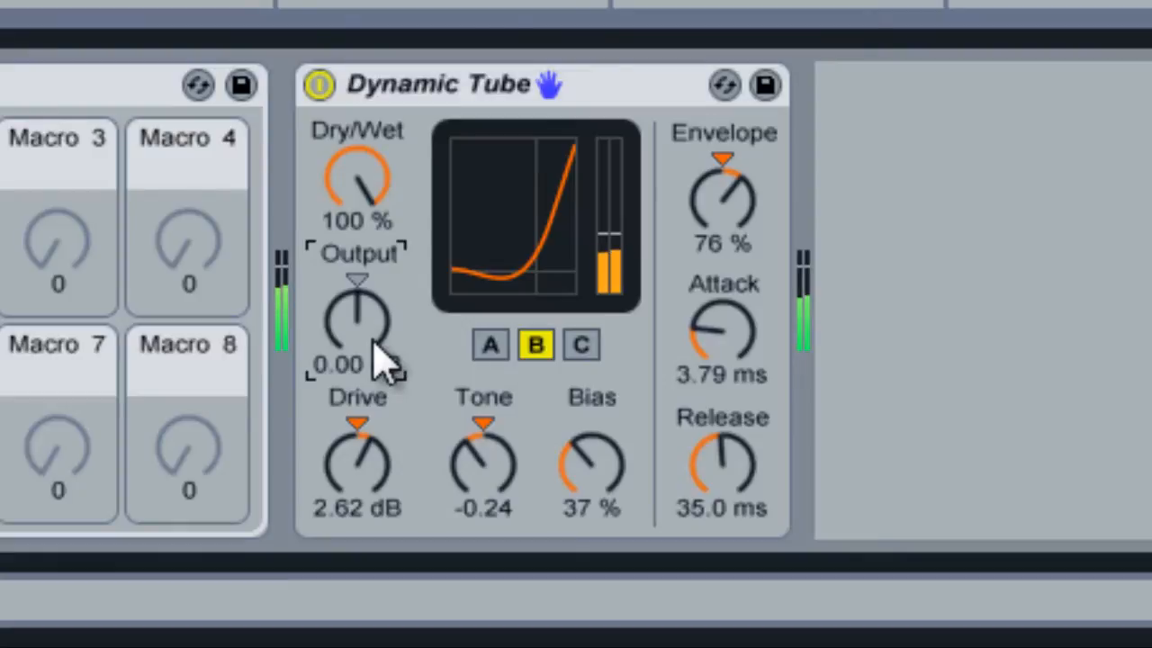
pyautogui.moveTo(374, 341); pyautogui.dragTo(373, 335)
pyautogui.click(365, 282)
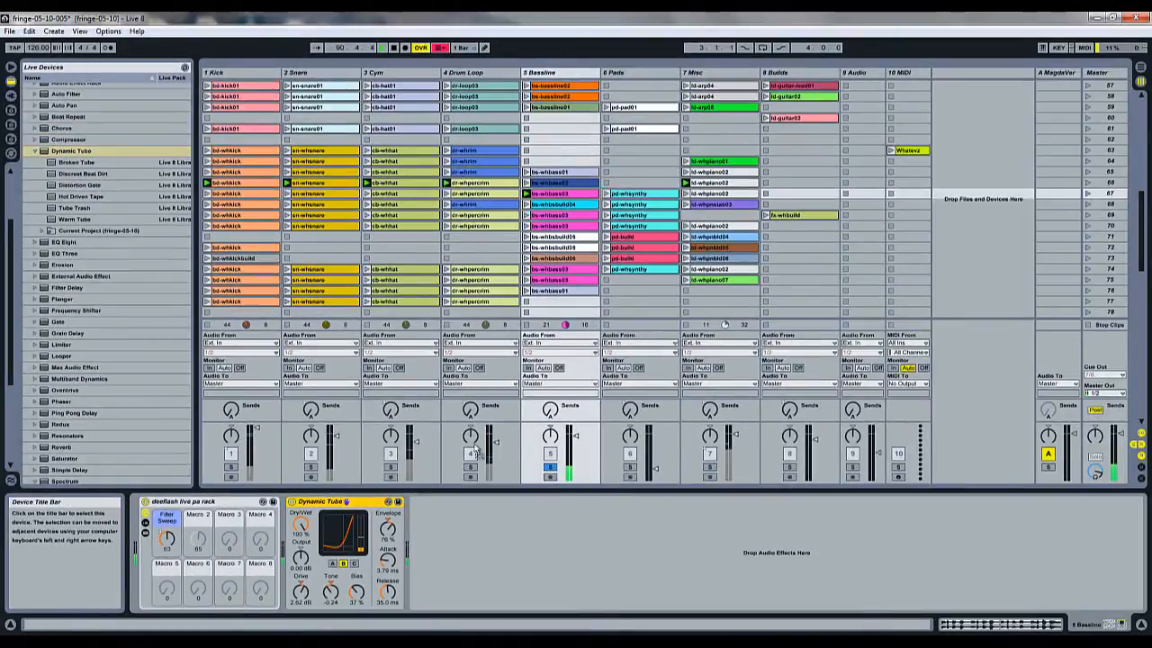
# Move the Dynamic Tube from the 5 Bassline track to the 7 Misc track and delete it there.
pyautogui.click(740, 299)
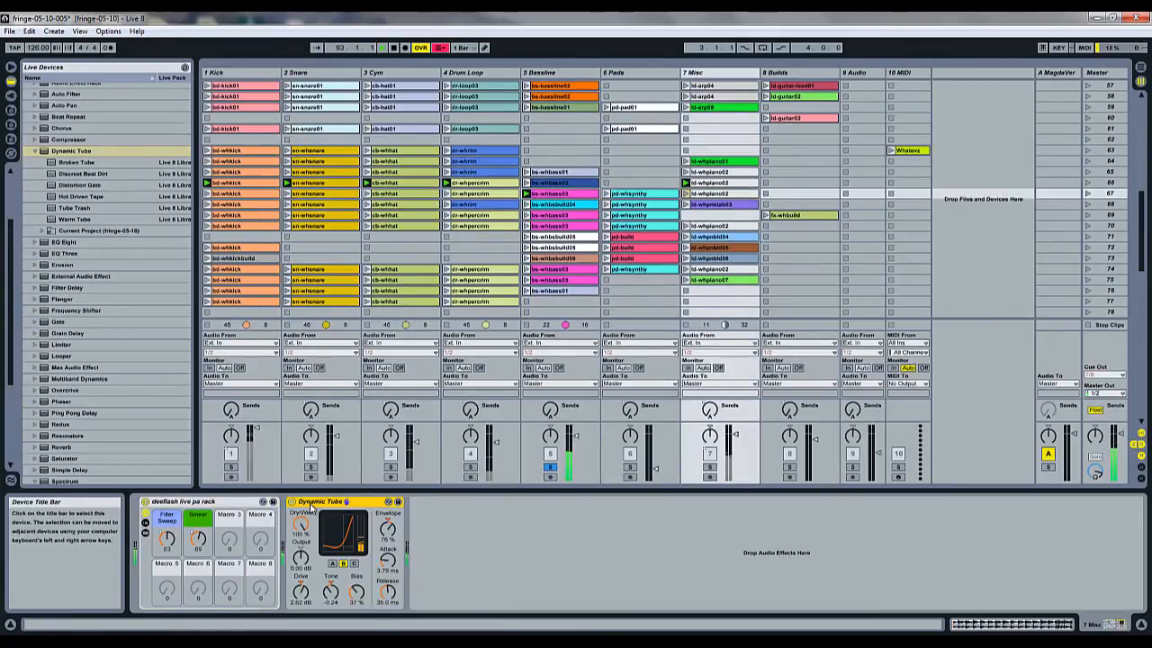
pyautogui.press('Delete')
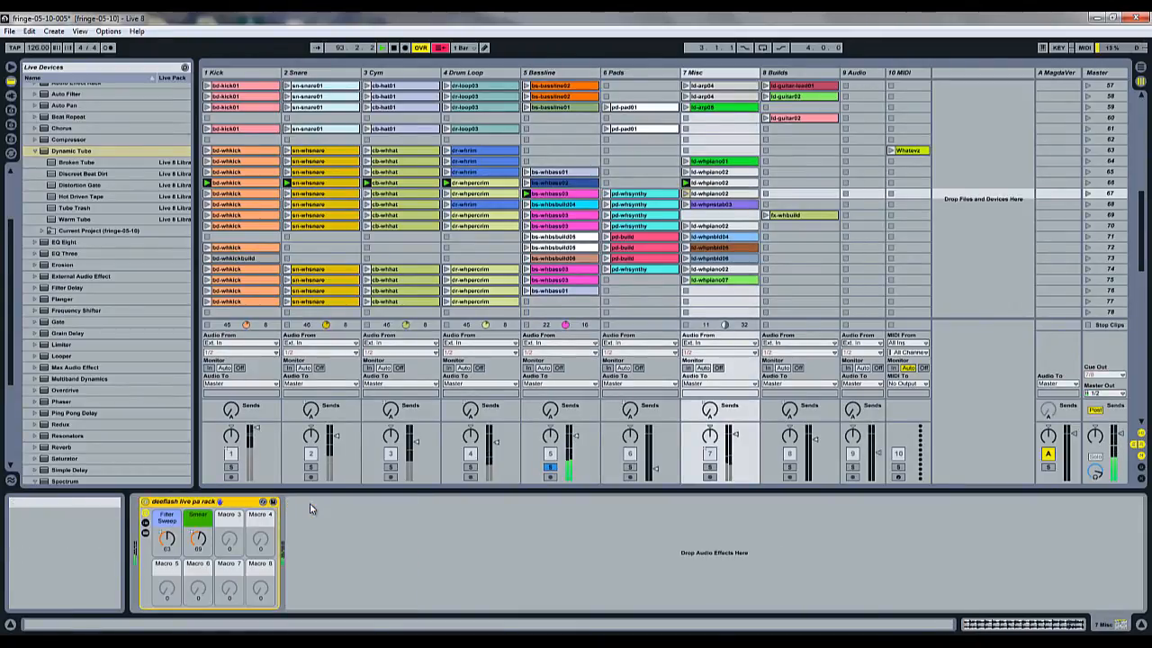
# Solo the 7 Misc track and add a fresh default Dynamic Tube after its live PA rack.
pyautogui.click(709, 468)
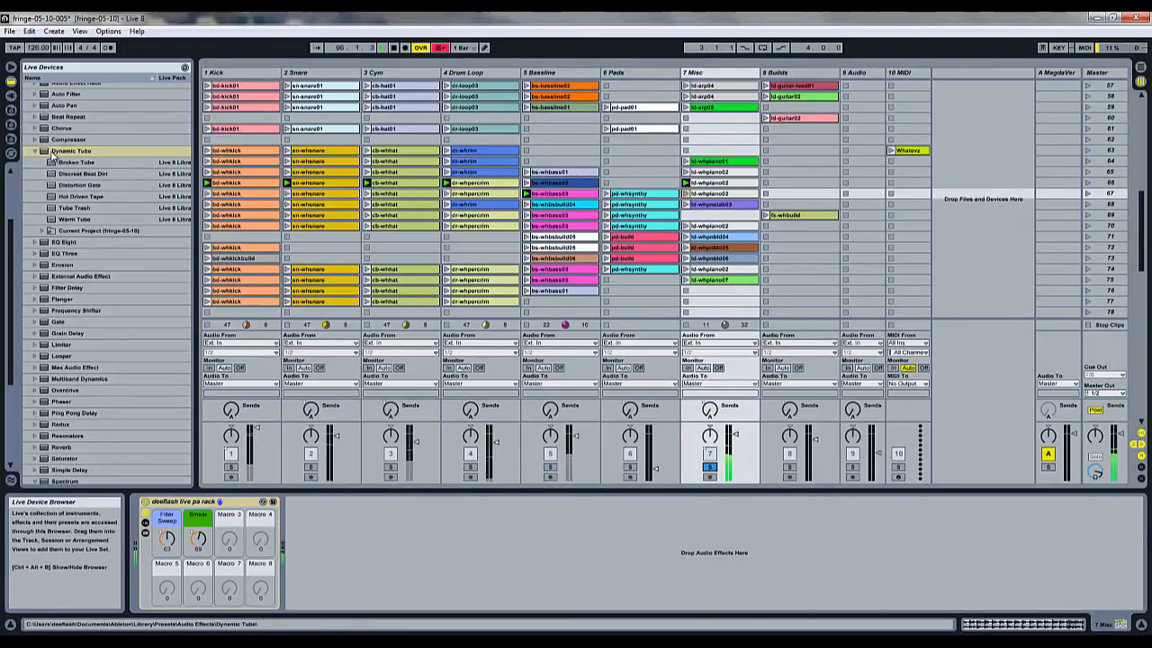
pyautogui.click(43, 153)
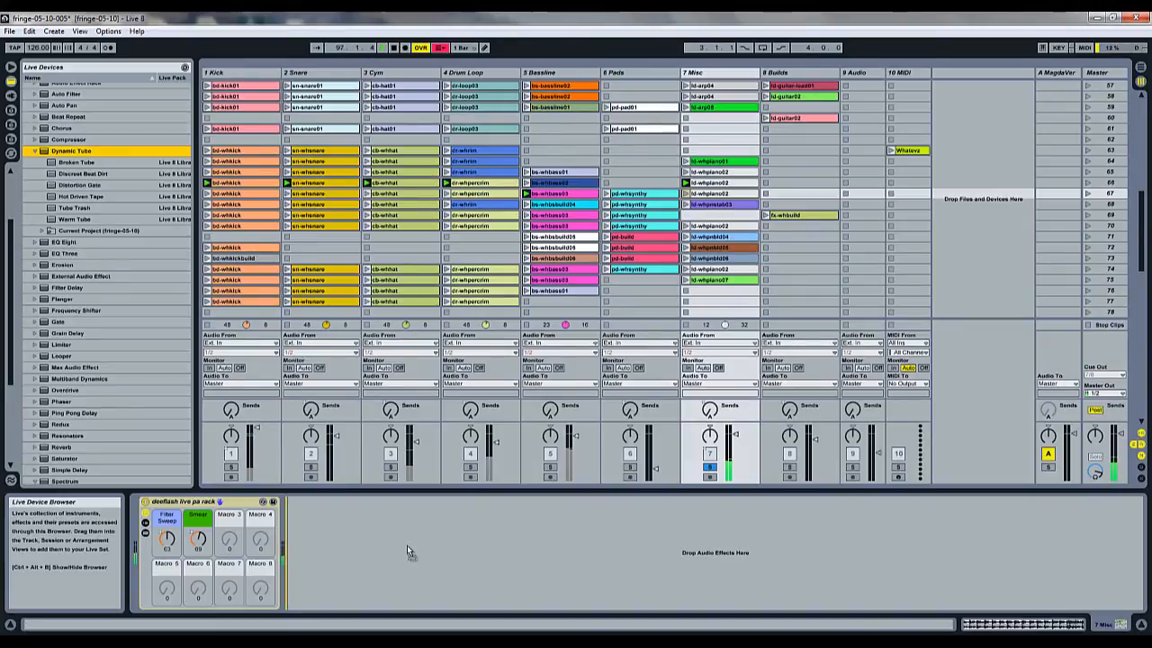
pyautogui.moveTo(406, 544); pyautogui.dragTo(403, 543)
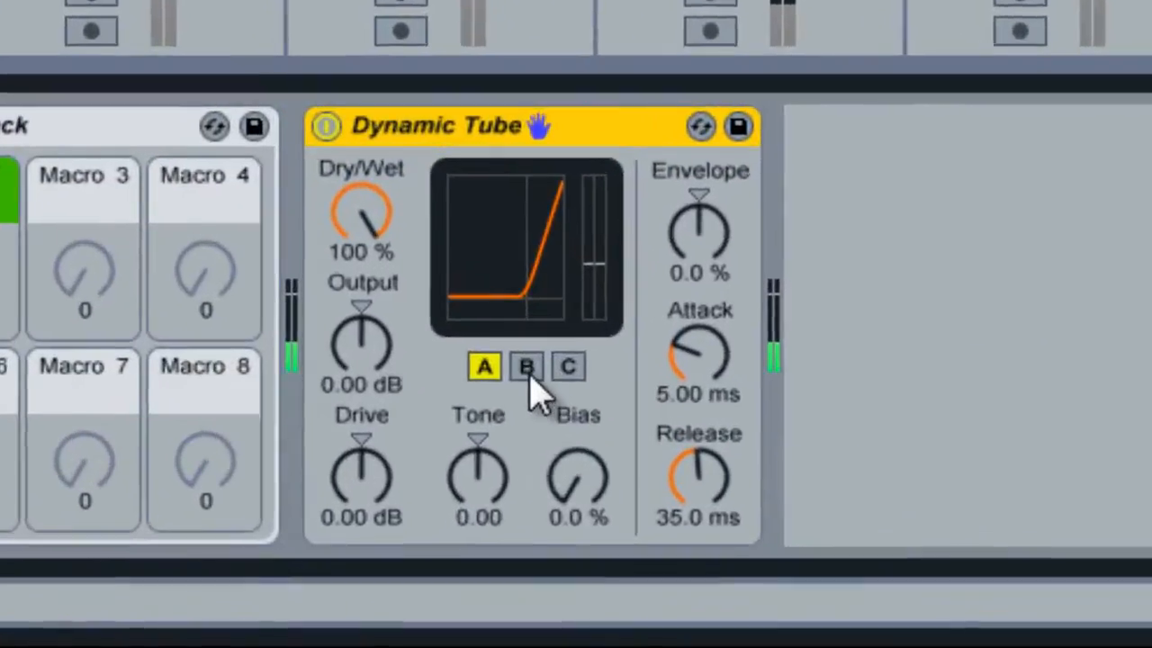
# Switch the Dynamic Tube on the 7 Misc track to tube model B and set its Drive to 2.86 dB.
pyautogui.click(343, 564)
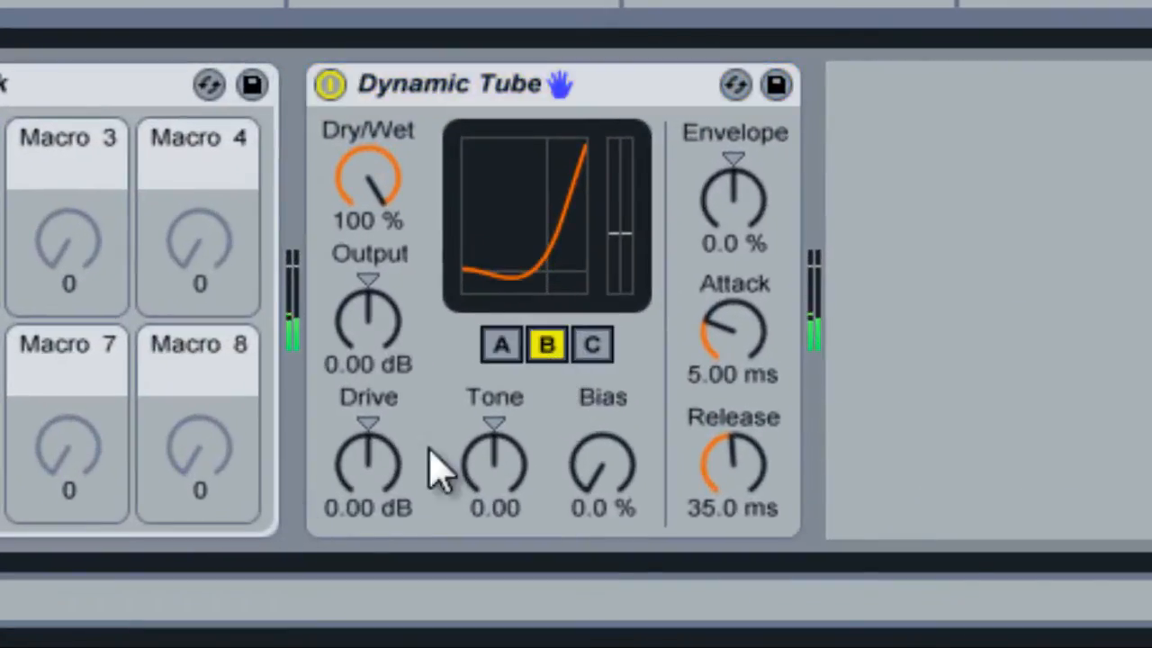
pyautogui.scroll(10, 386, 490)
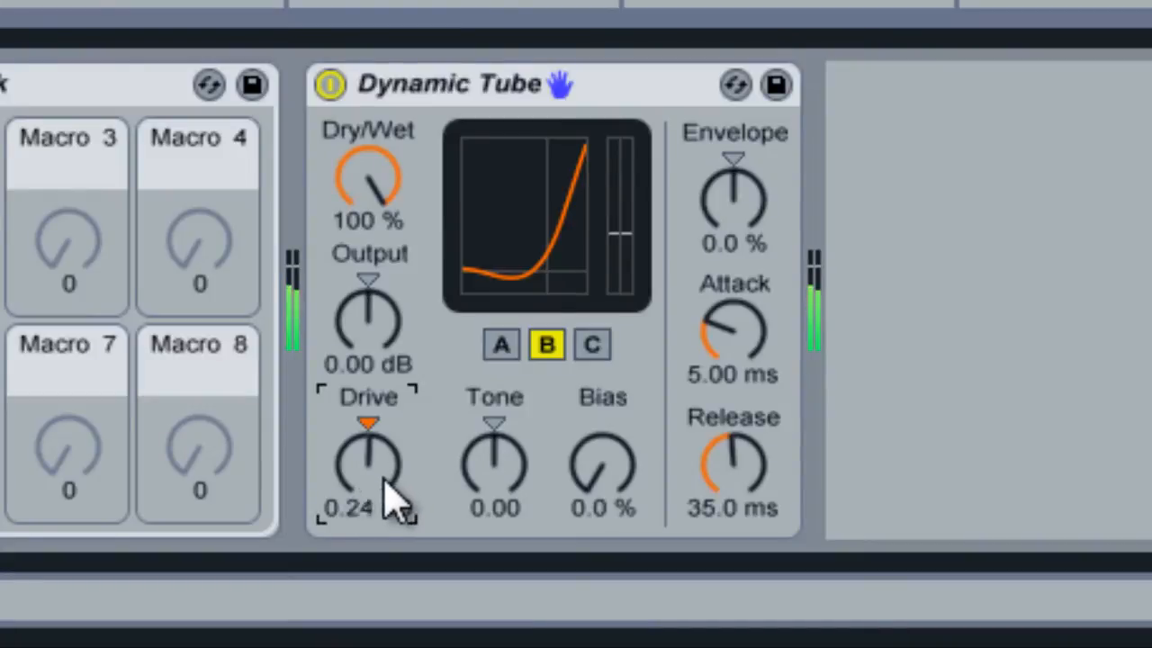
pyautogui.scroll(7, 393, 501)
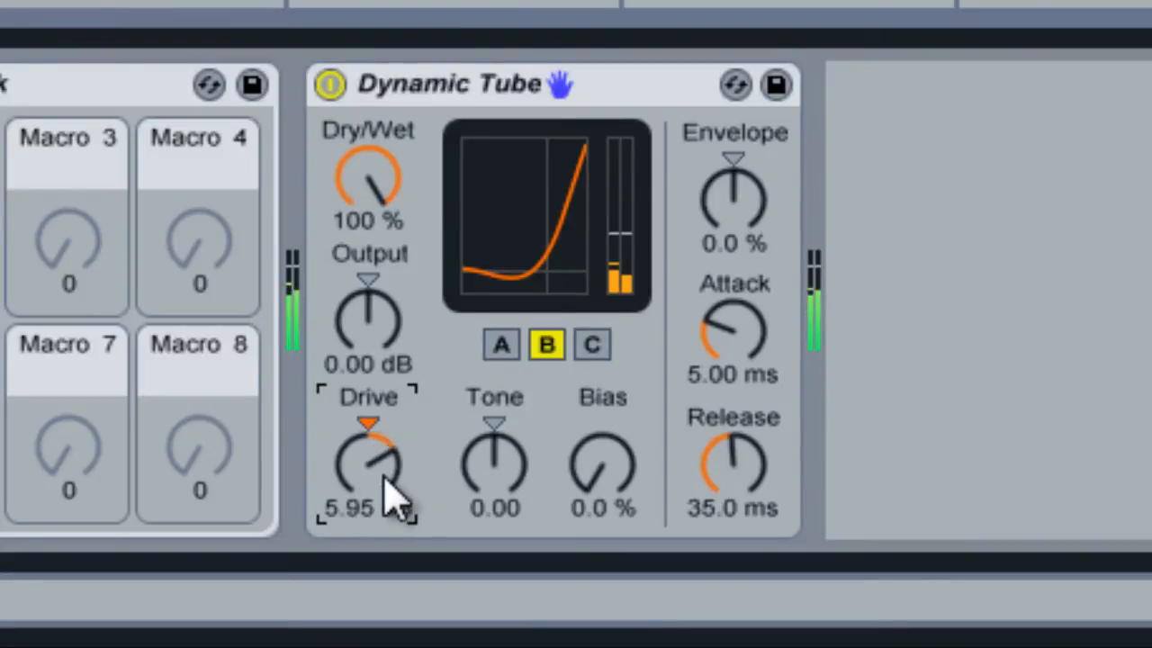
pyautogui.scroll(1, 393, 501)
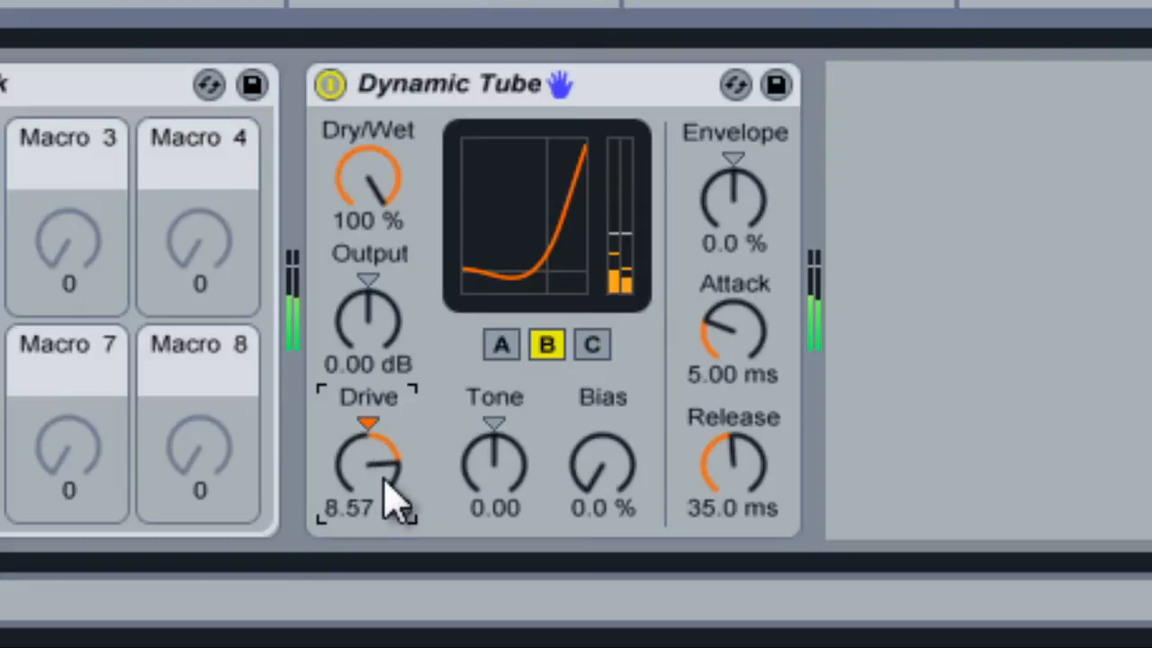
pyautogui.scroll(-9, 393, 500)
pyautogui.scroll(1, 385, 486)
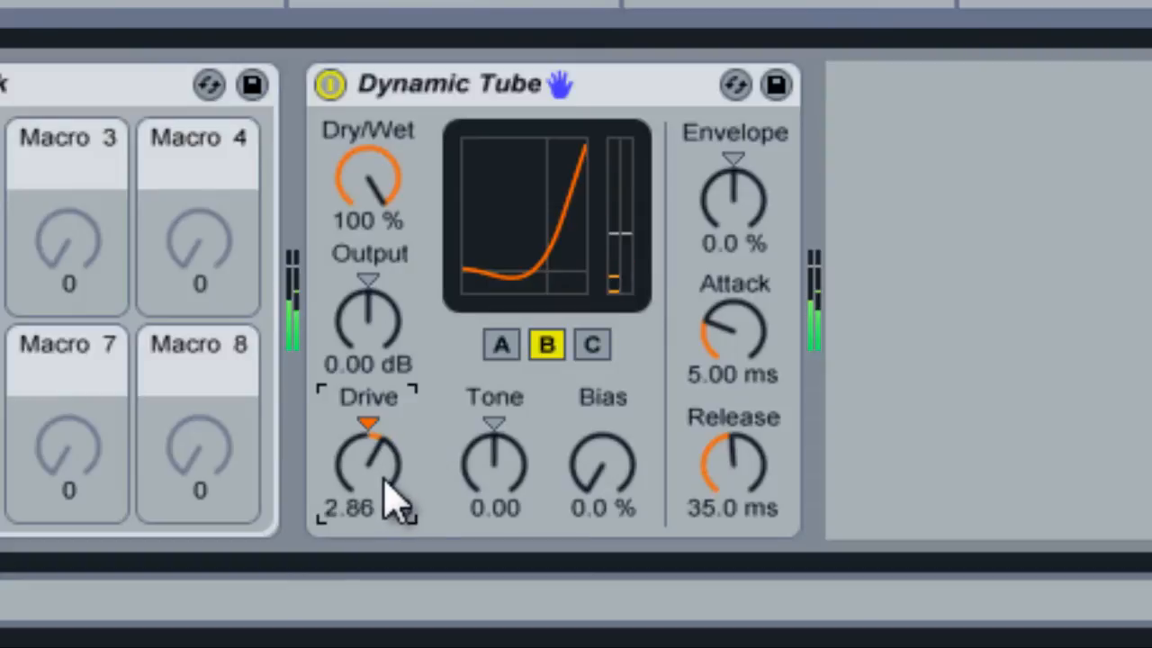
# Try Bias amounts between 19 % and 39 % on the Dynamic Tube, and return Bias to 0.0 %.
pyautogui.scroll(1, 636, 457)
pyautogui.scroll(5, 637, 454)
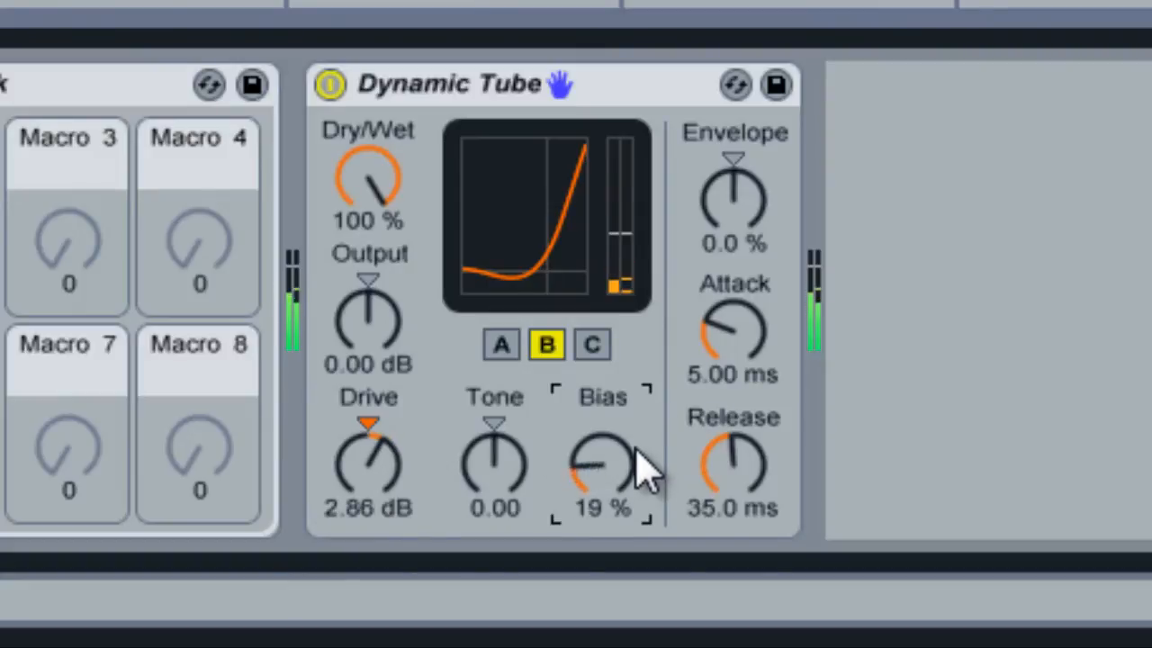
pyautogui.scroll(-5, 644, 472)
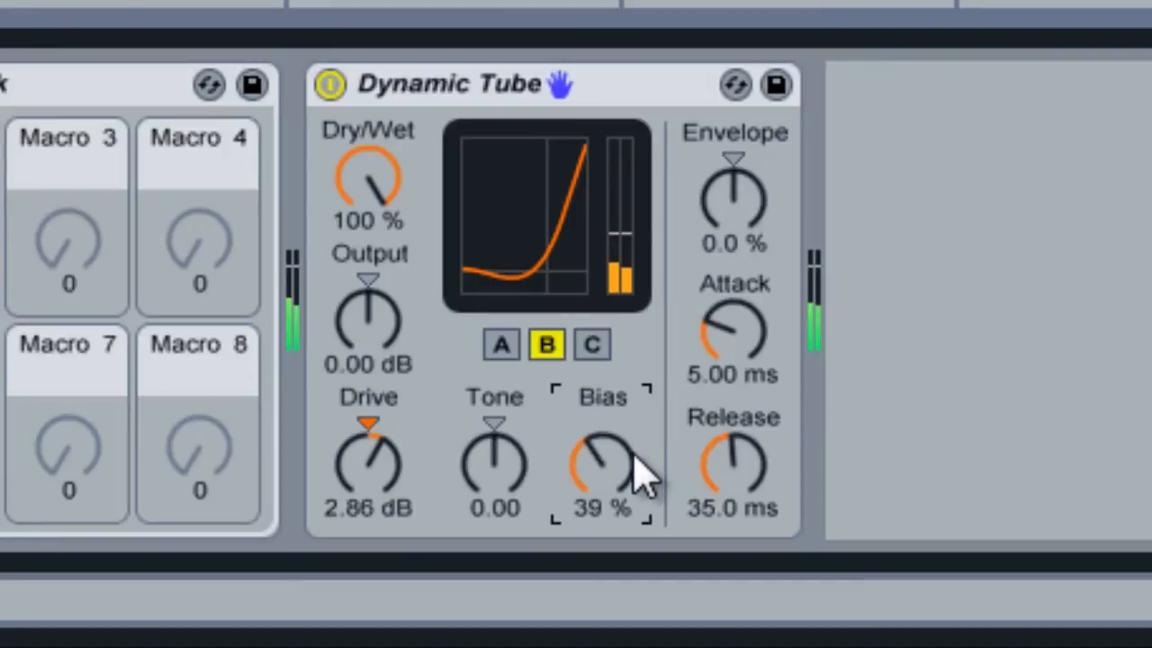
pyautogui.scroll(-1, 644, 473)
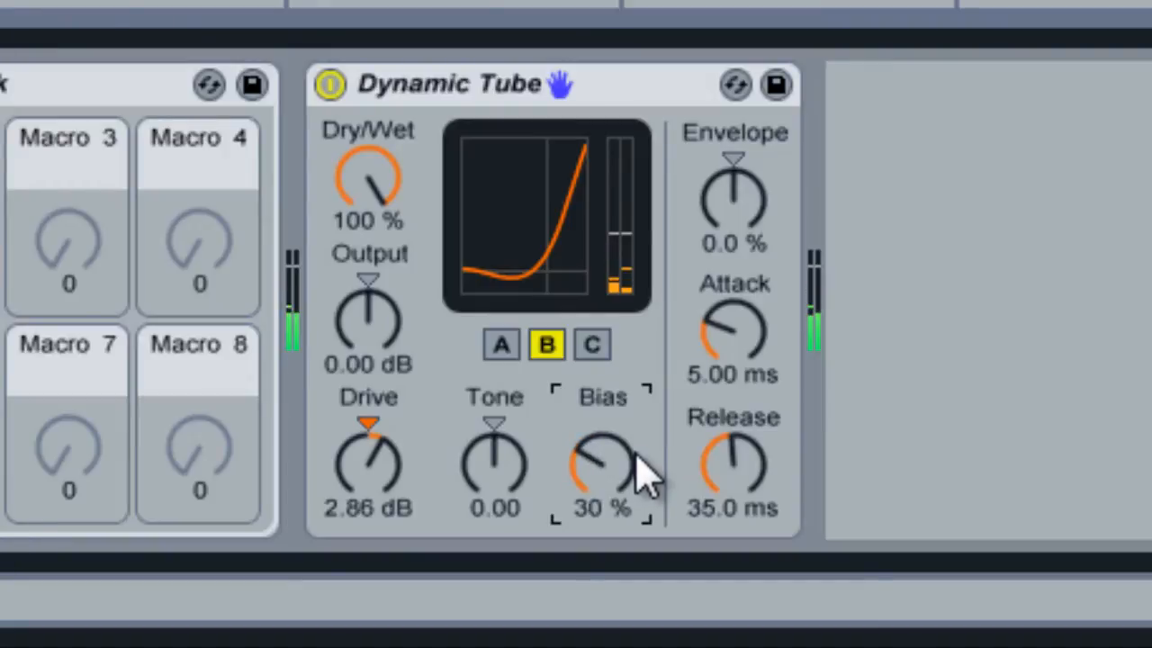
pyautogui.scroll(-1, 644, 473)
pyautogui.scroll(1, 610, 490)
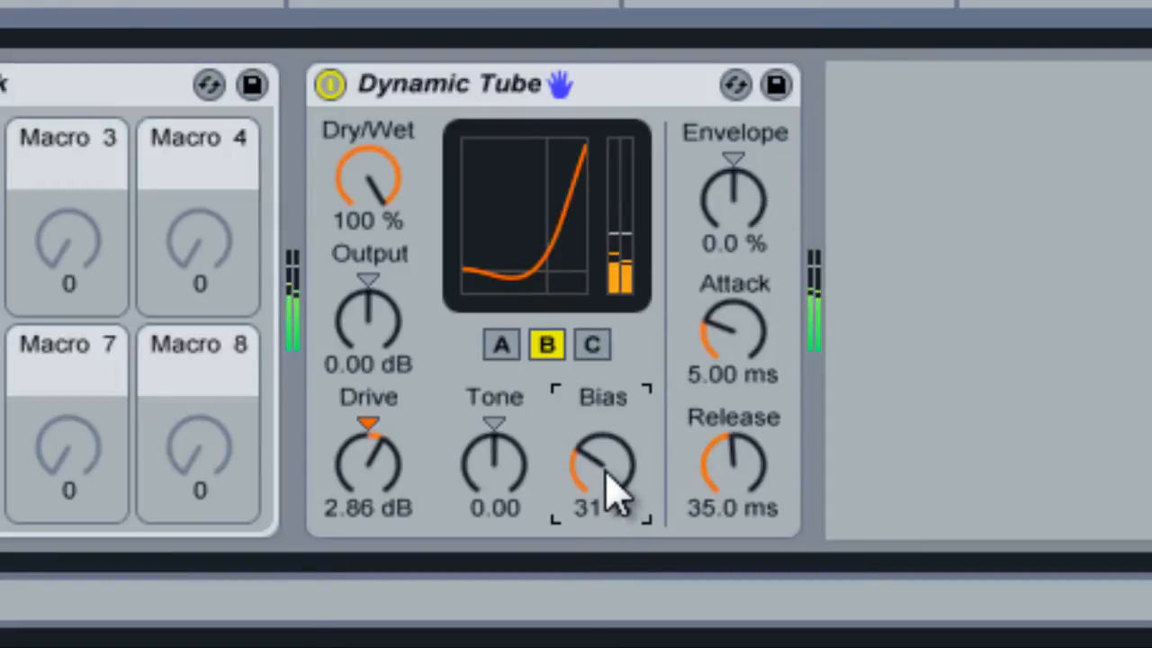
pyautogui.scroll(3, 611, 486)
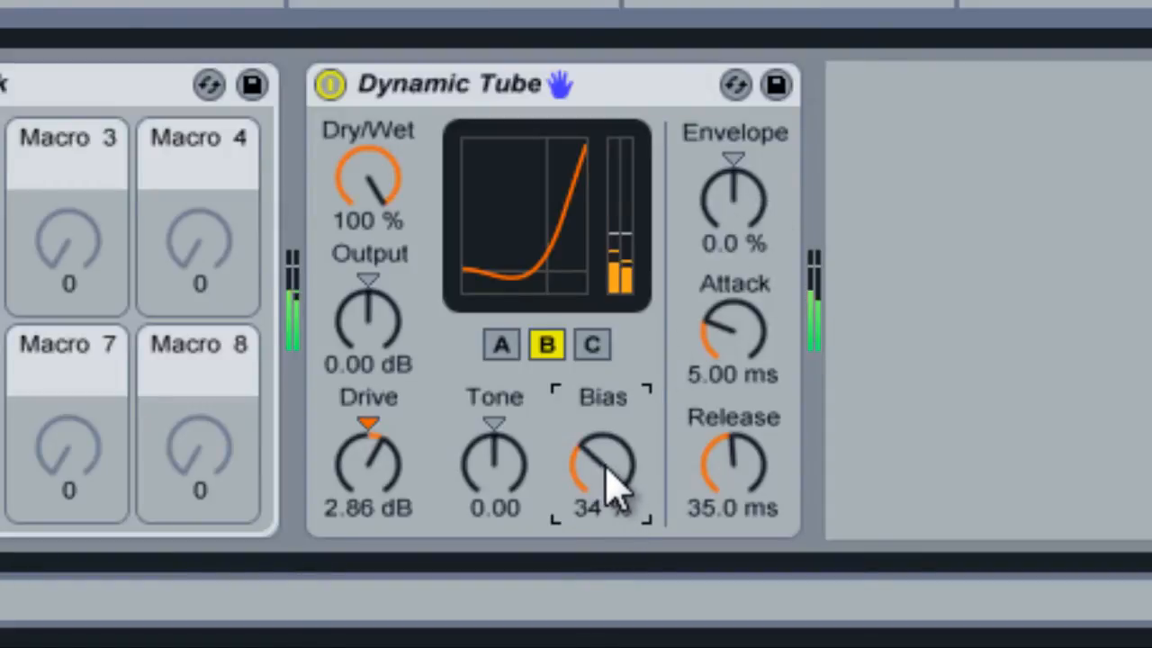
pyautogui.scroll(-20, 612, 486)
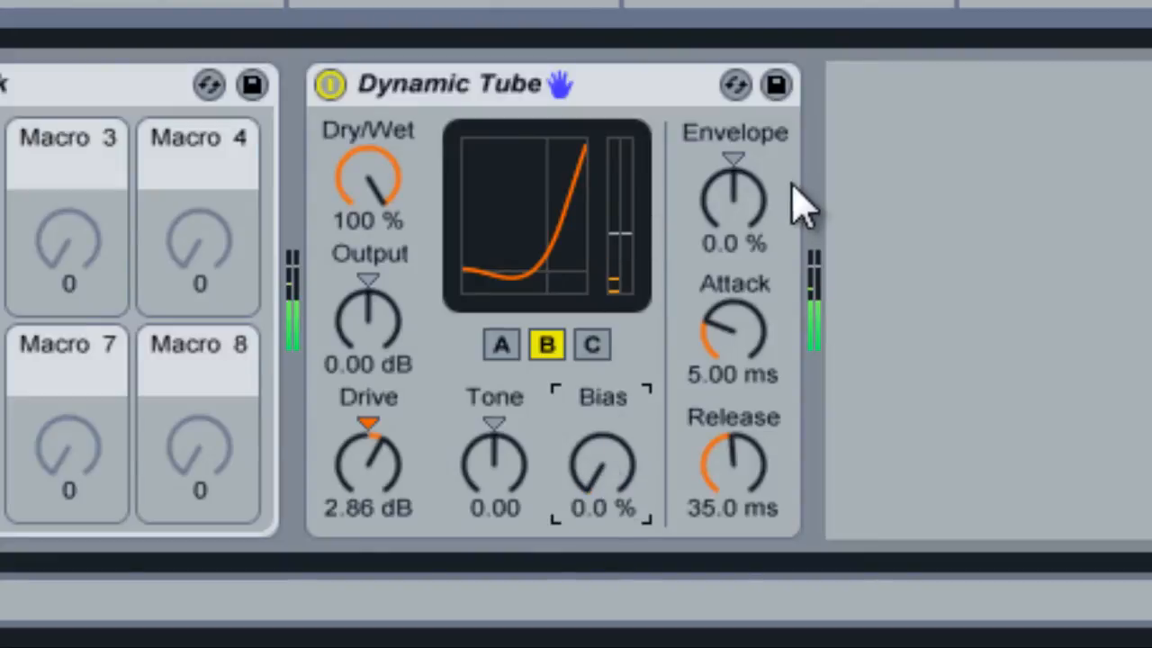
# Set the Dynamic Tube's Envelope to 210 % and its Attack to 1.00 ms.
pyautogui.scroll(20, 765, 239)
pyautogui.scroll(20, 765, 238)
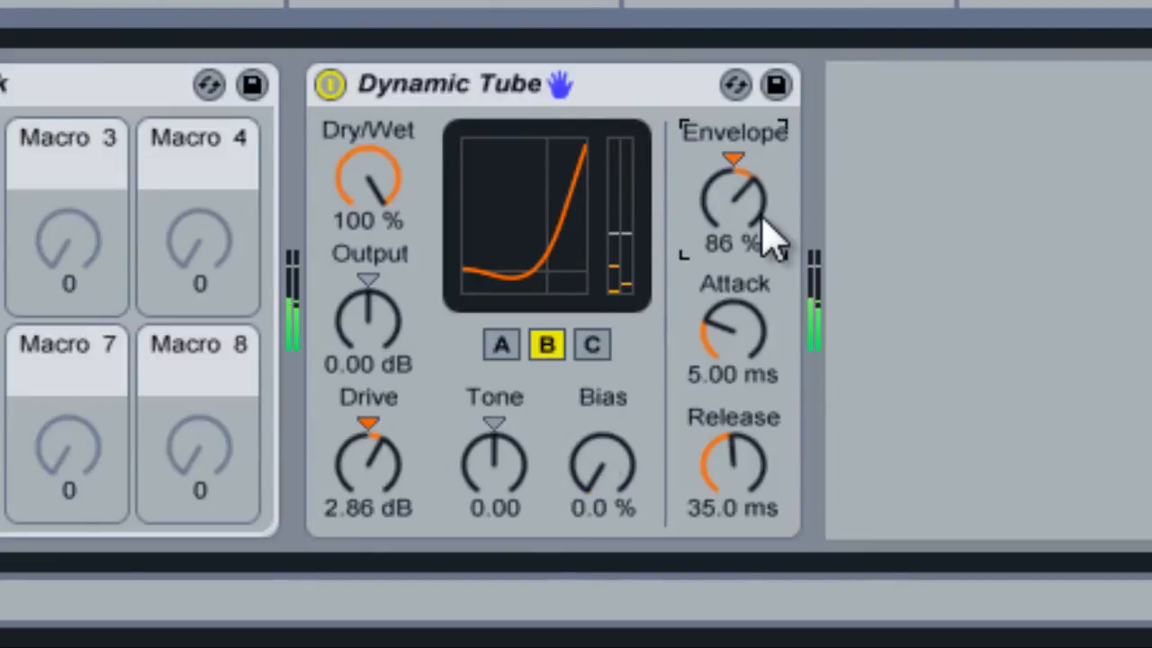
pyautogui.scroll(19, 765, 238)
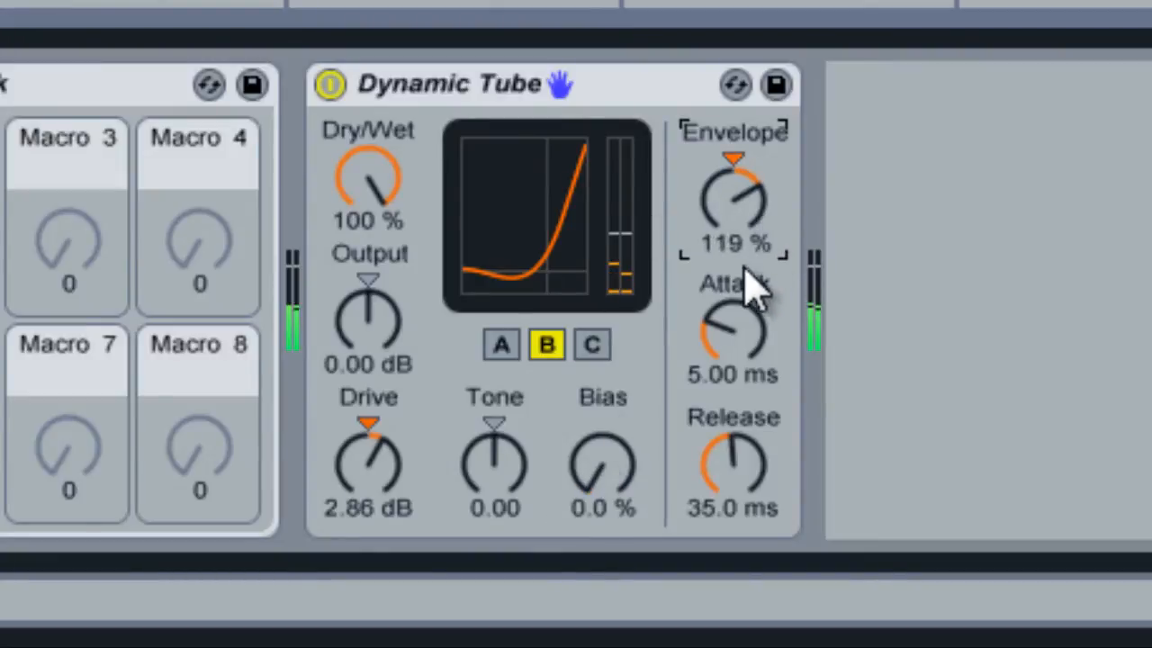
pyautogui.scroll(-15, 735, 340)
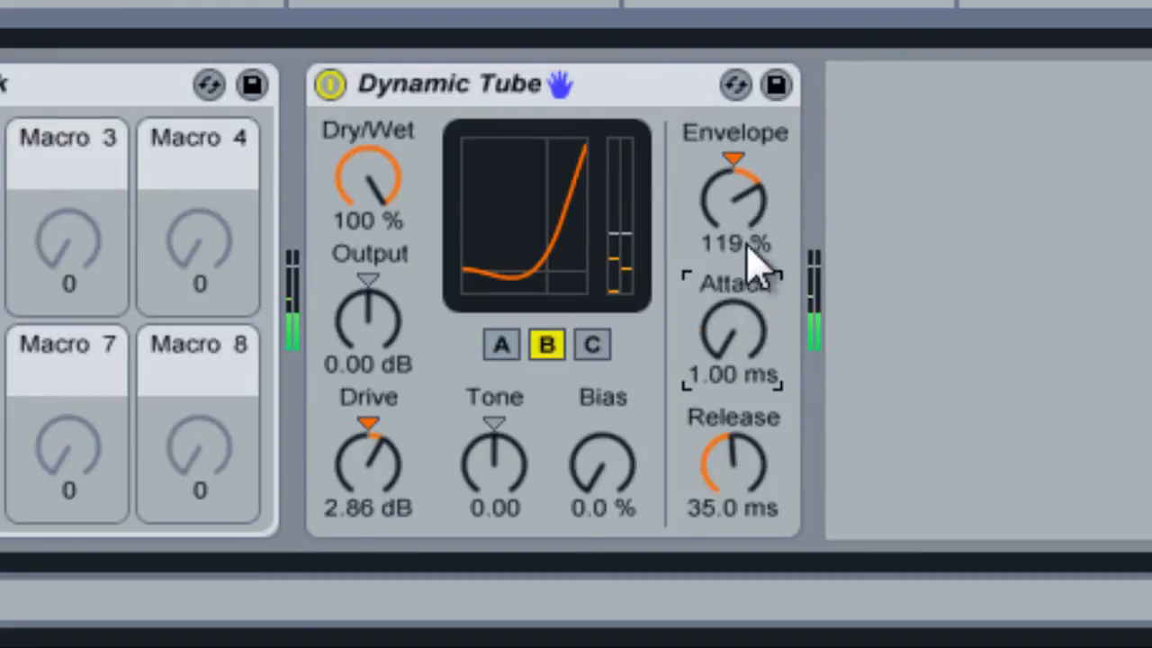
pyautogui.scroll(20, 764, 237)
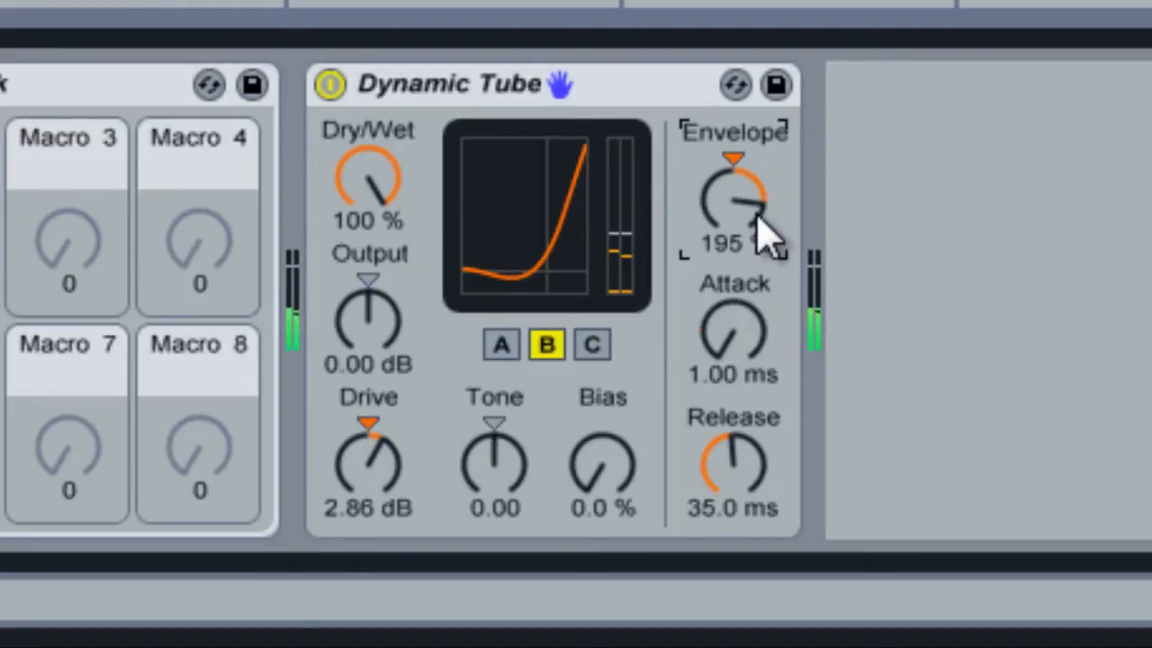
pyautogui.scroll(15, 765, 237)
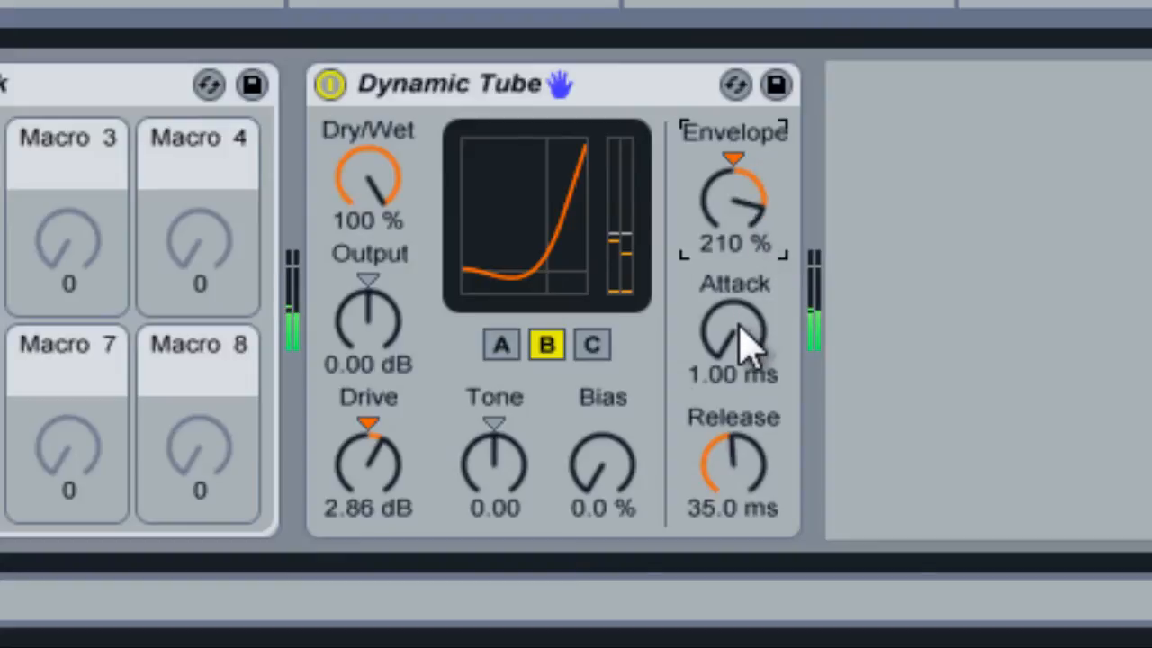
# Set the Dynamic Tube's Attack to 10.8 ms and its Tone to 0.32, keeping Dry/Wet at 100 %.
pyautogui.scroll(3, 743, 340)
pyautogui.scroll(20, 743, 342)
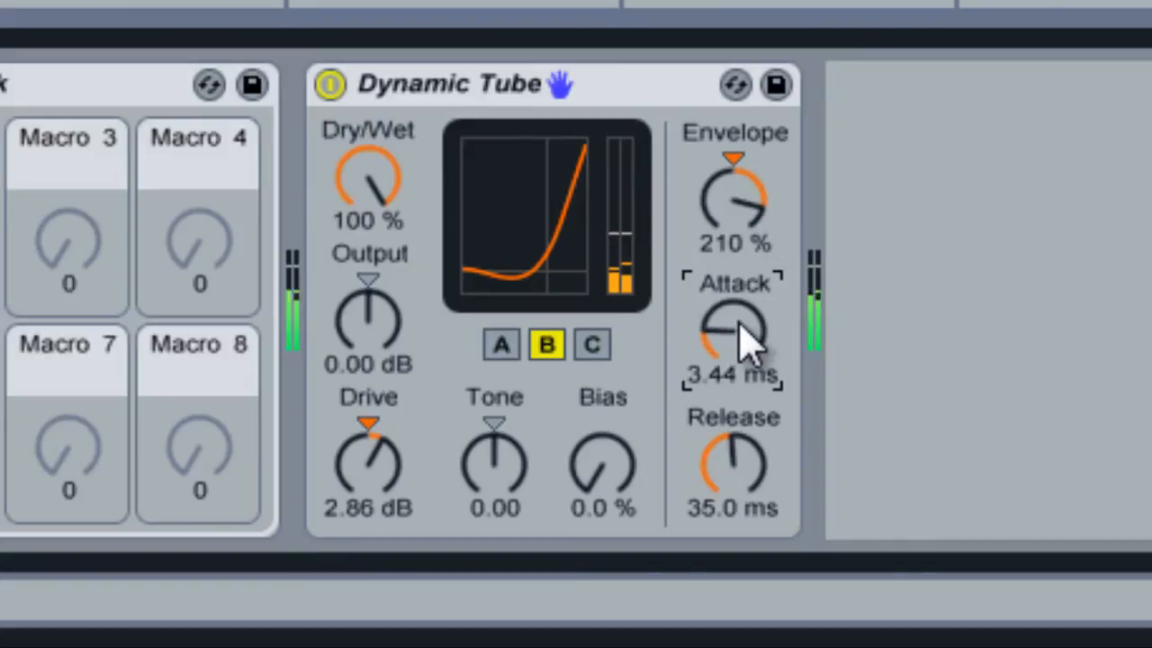
pyautogui.scroll(20, 744, 342)
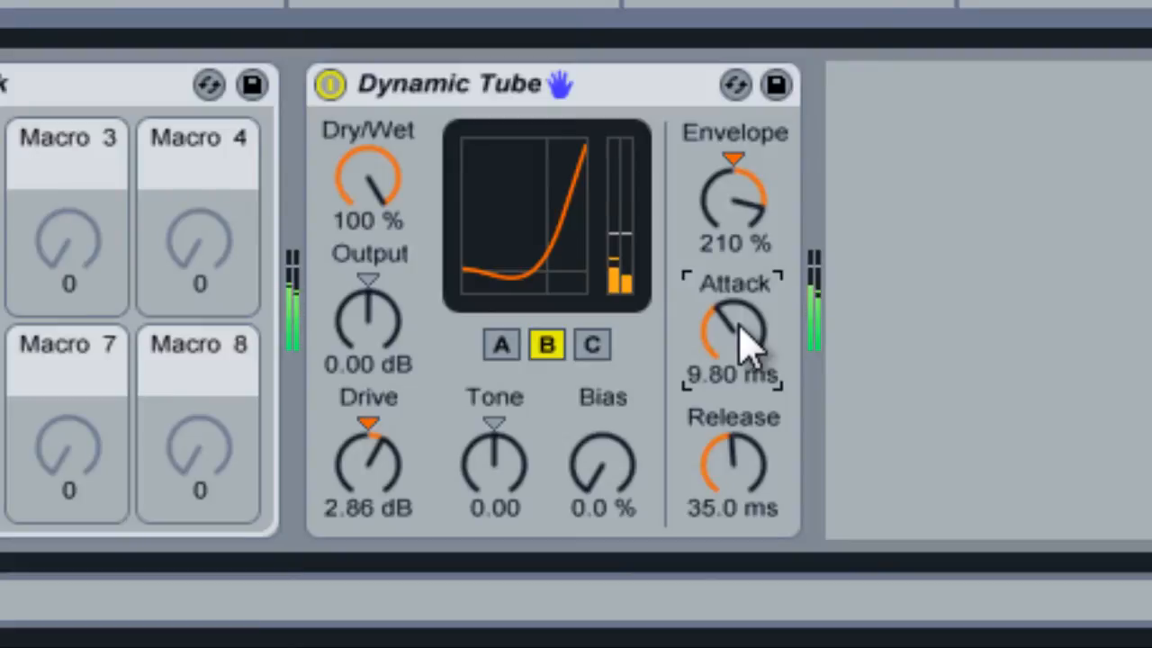
pyautogui.scroll(3, 744, 341)
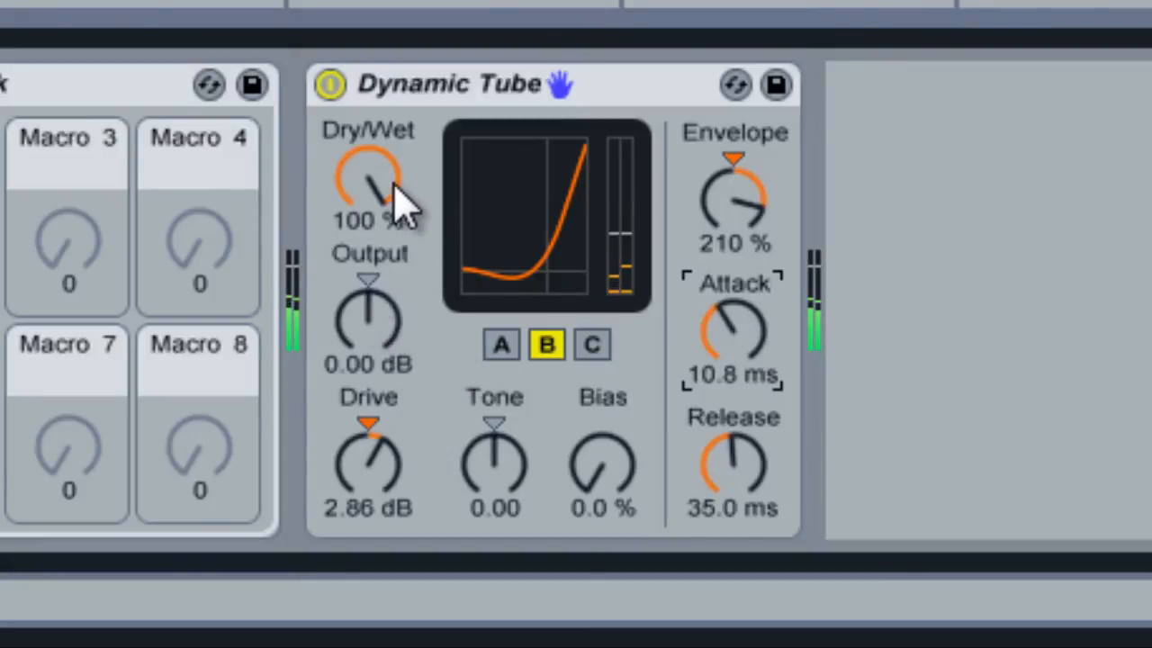
pyautogui.moveTo(381, 174)
pyautogui.mouseDown()
pyautogui.moveTo(391, 185)
pyautogui.moveTo(382, 163)
pyautogui.moveTo(386, 180)
pyautogui.mouseUp()
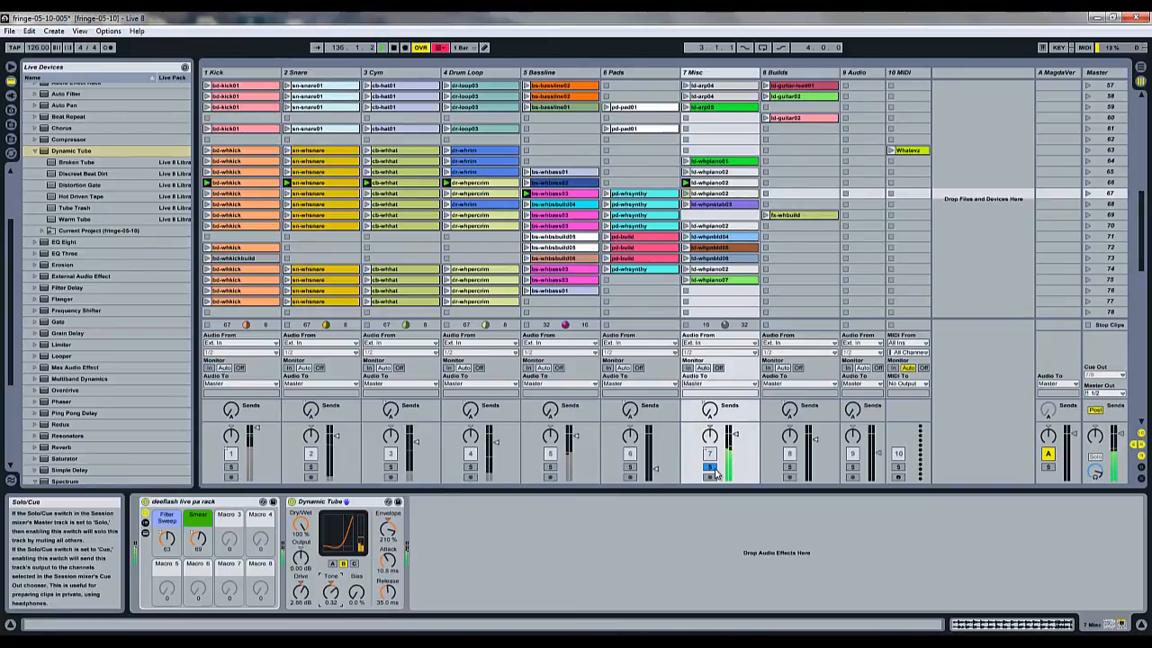
# Unsolo the 7 Misc track, and try the Dynamic Tube's Output at -2.14 dB before returning it to 0.00 dB.
pyautogui.click(711, 469)
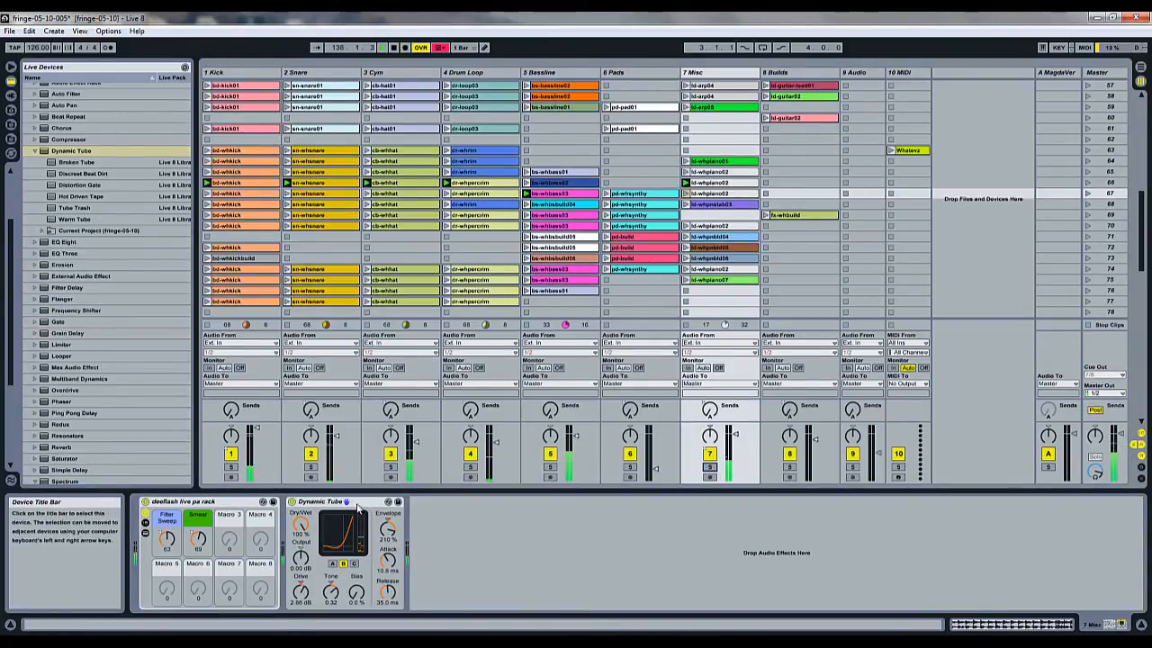
pyautogui.moveTo(304, 556); pyautogui.dragTo(304, 559)
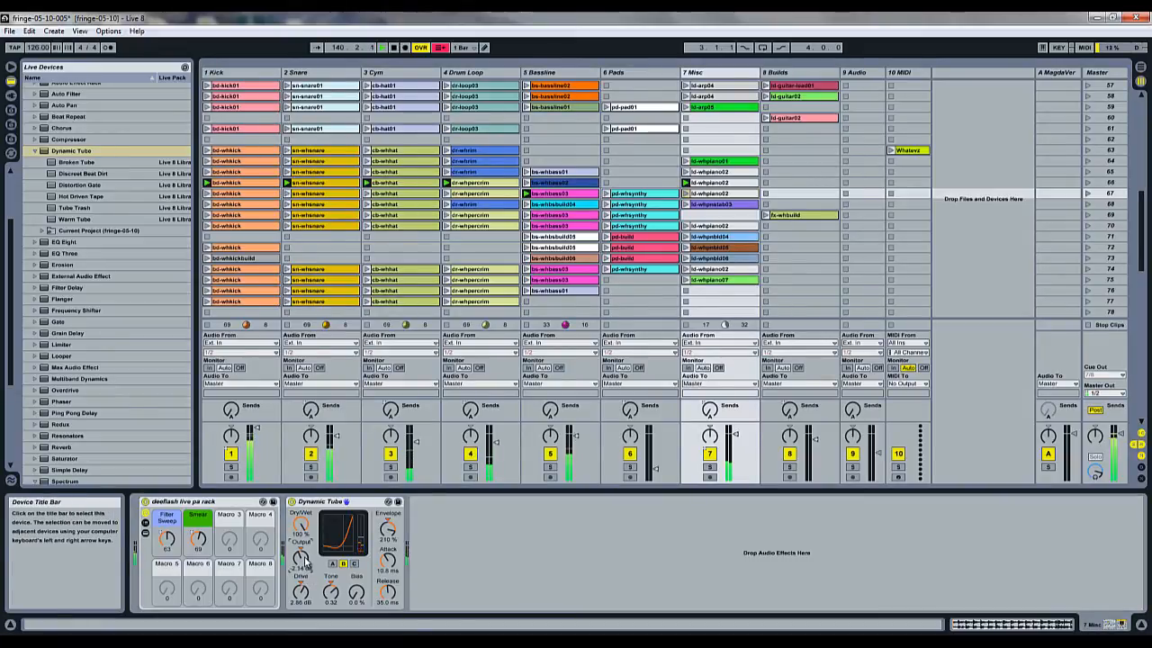
pyautogui.moveTo(304, 559); pyautogui.dragTo(305, 556)
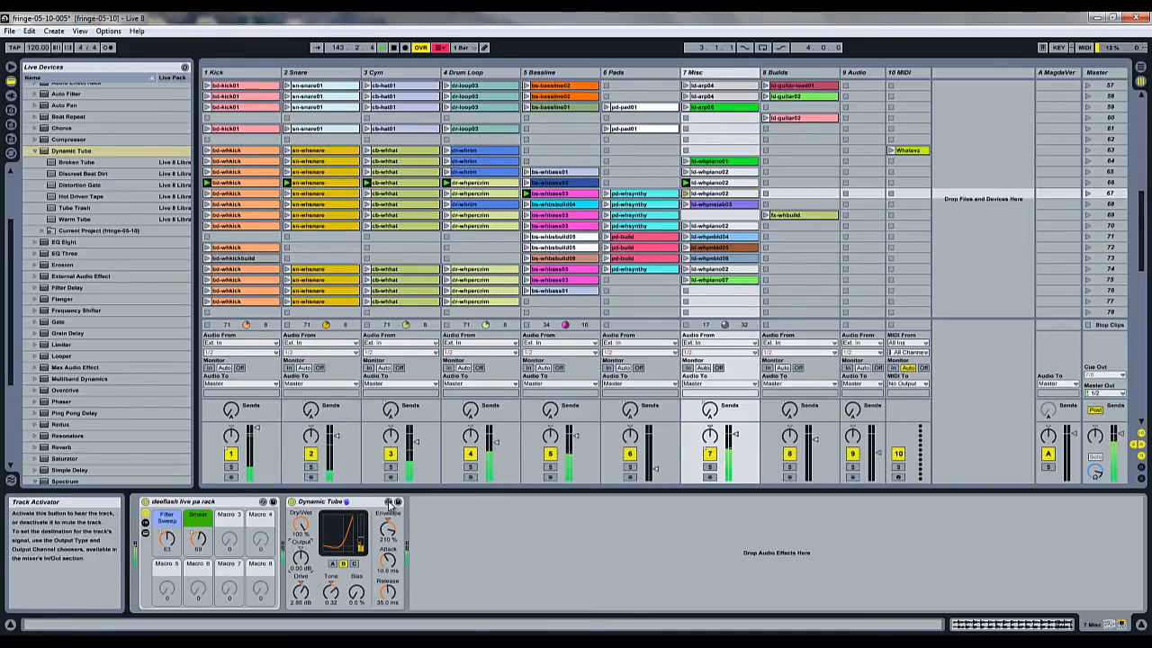
# Move the Dynamic Tube to the 4 Drum Loop track, and set its Envelope to 0.0 % and Attack to 9.35 ms.
pyautogui.click(360, 502)
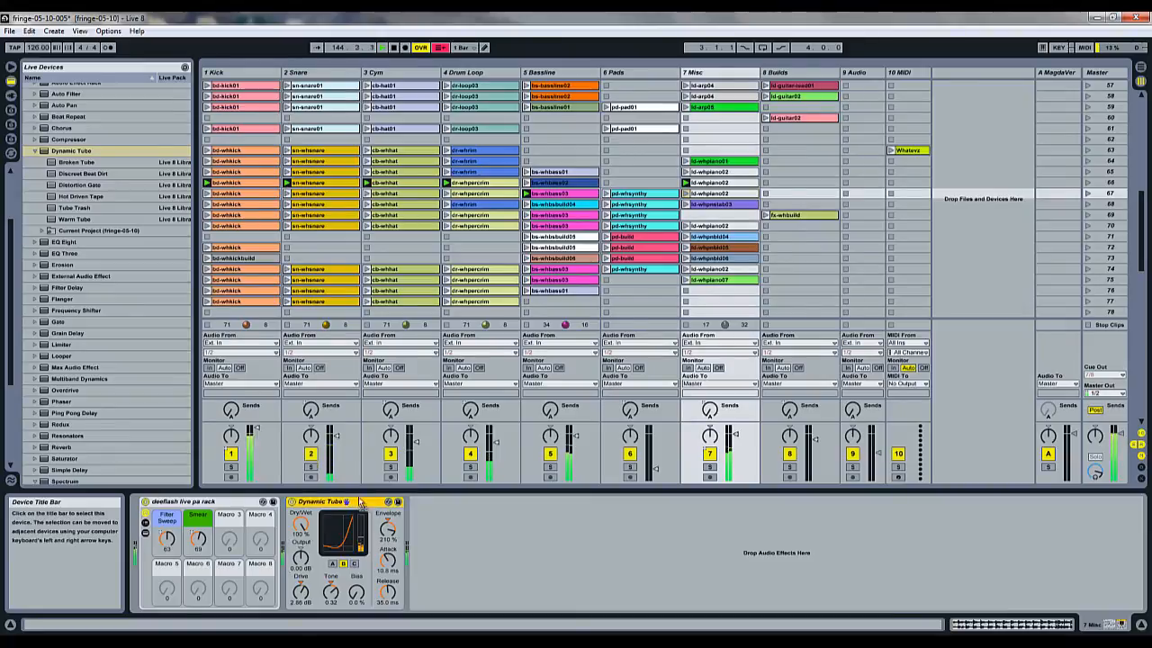
pyautogui.click(496, 248)
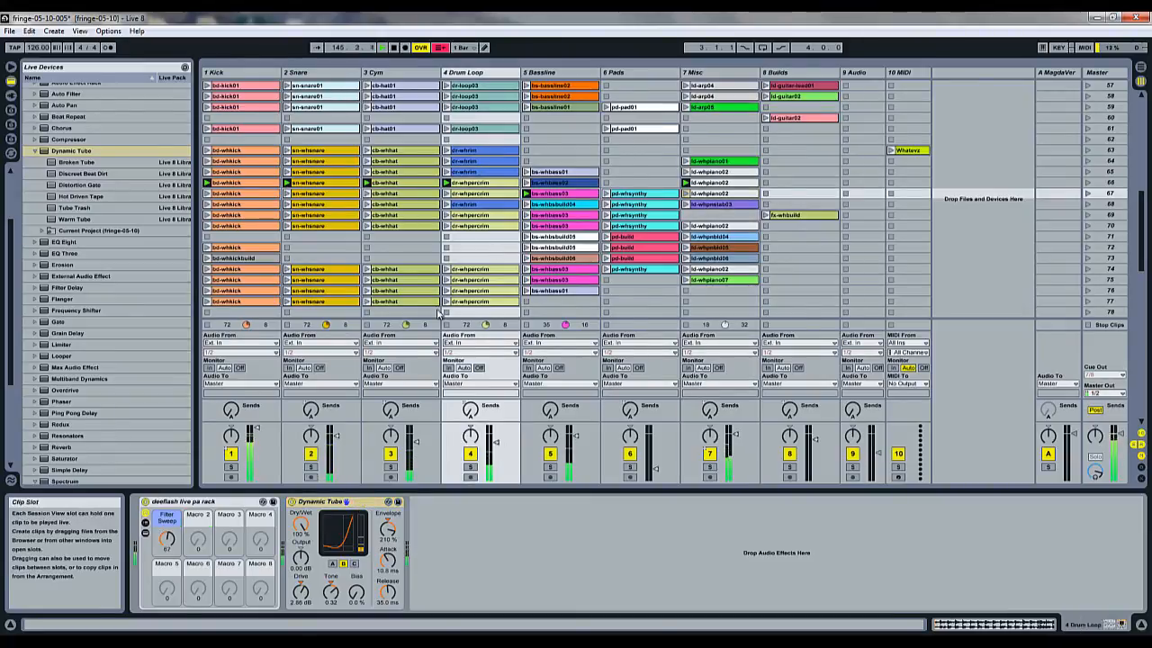
pyautogui.click(388, 520)
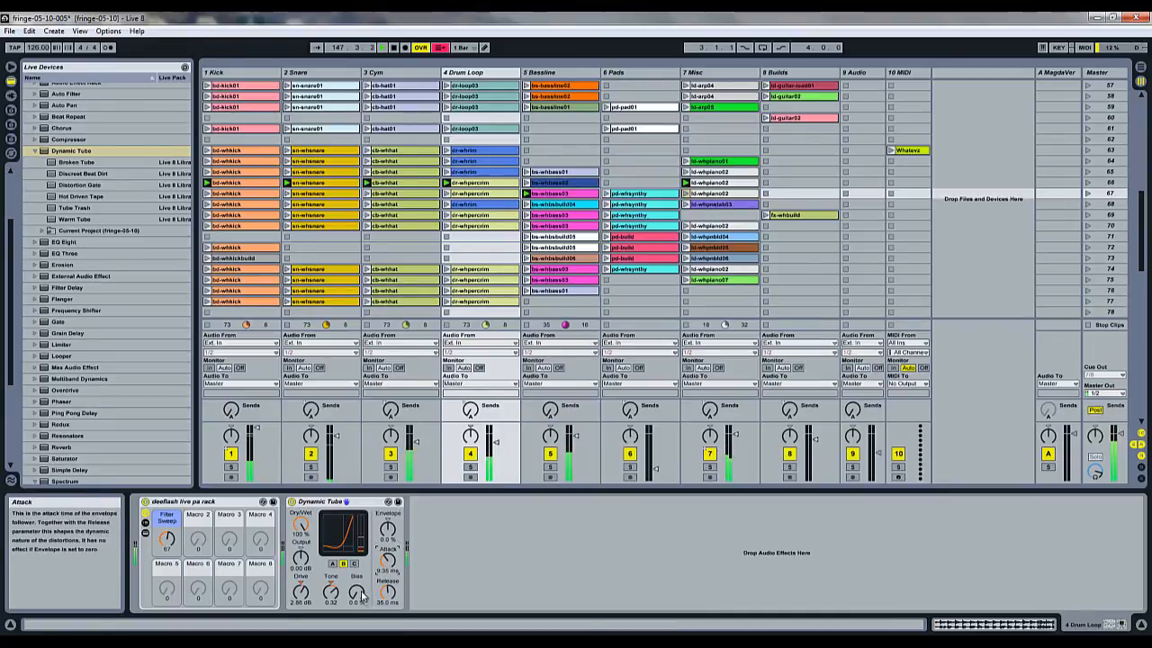
# Set the Dynamic Tube's Tone to -0.27, Output to 8.33 dB and Bias to 44 % on the drum loop.
pyautogui.moveTo(363, 594); pyautogui.dragTo(362, 604)
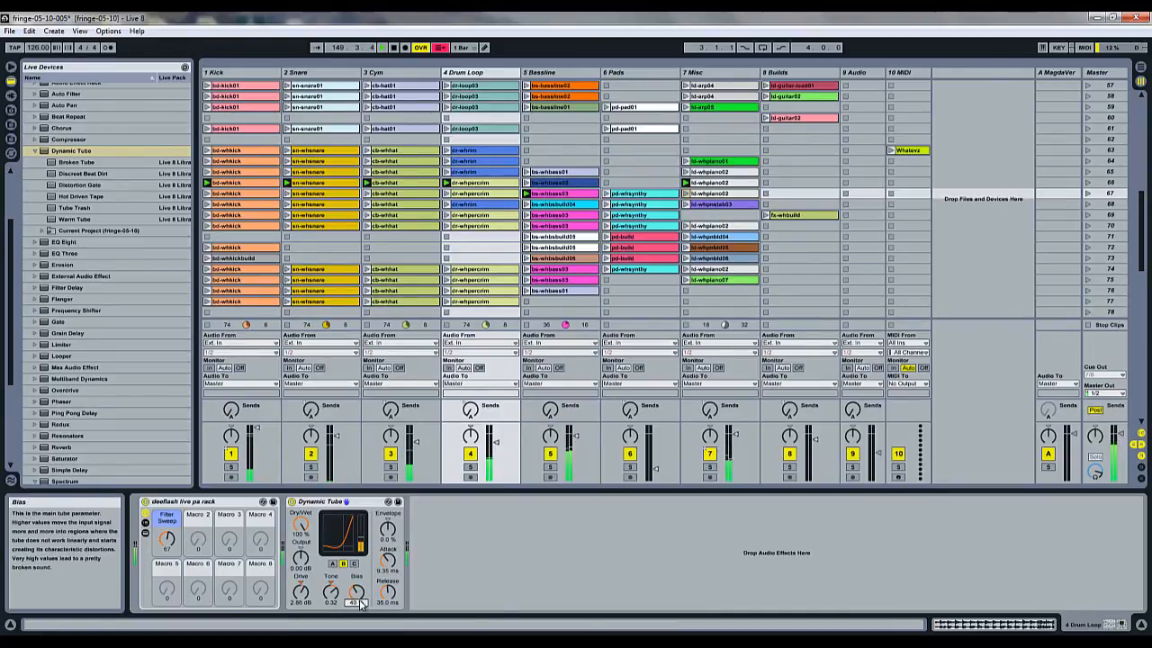
pyautogui.click(335, 601)
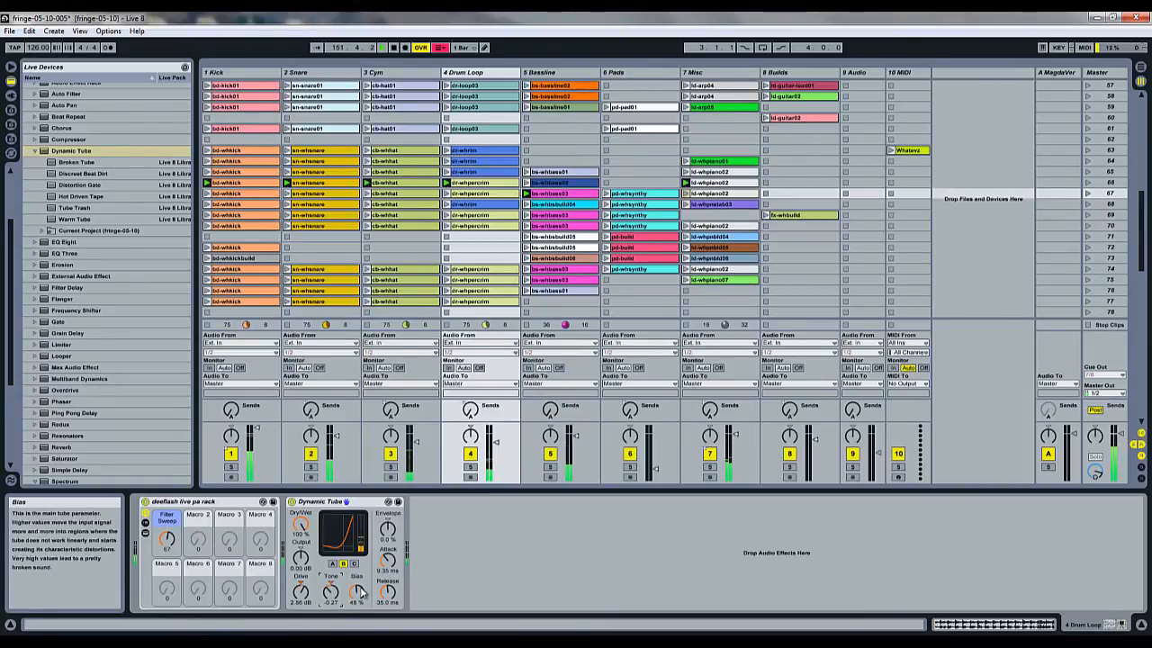
pyautogui.click(299, 558)
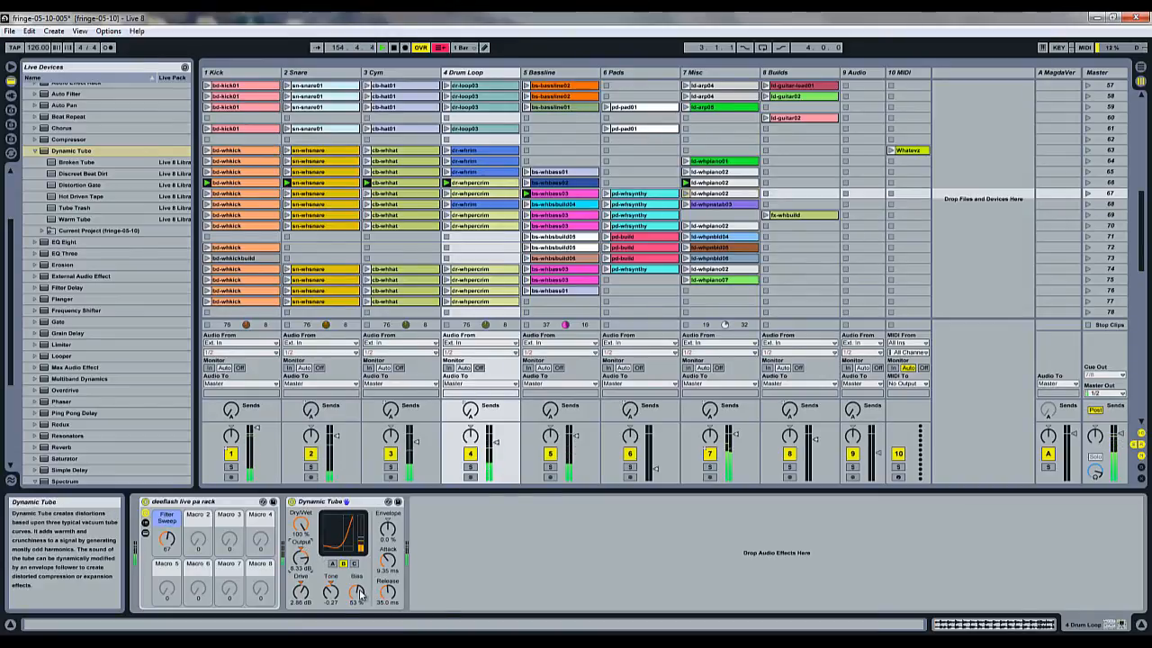
pyautogui.moveTo(359, 593); pyautogui.dragTo(359, 594)
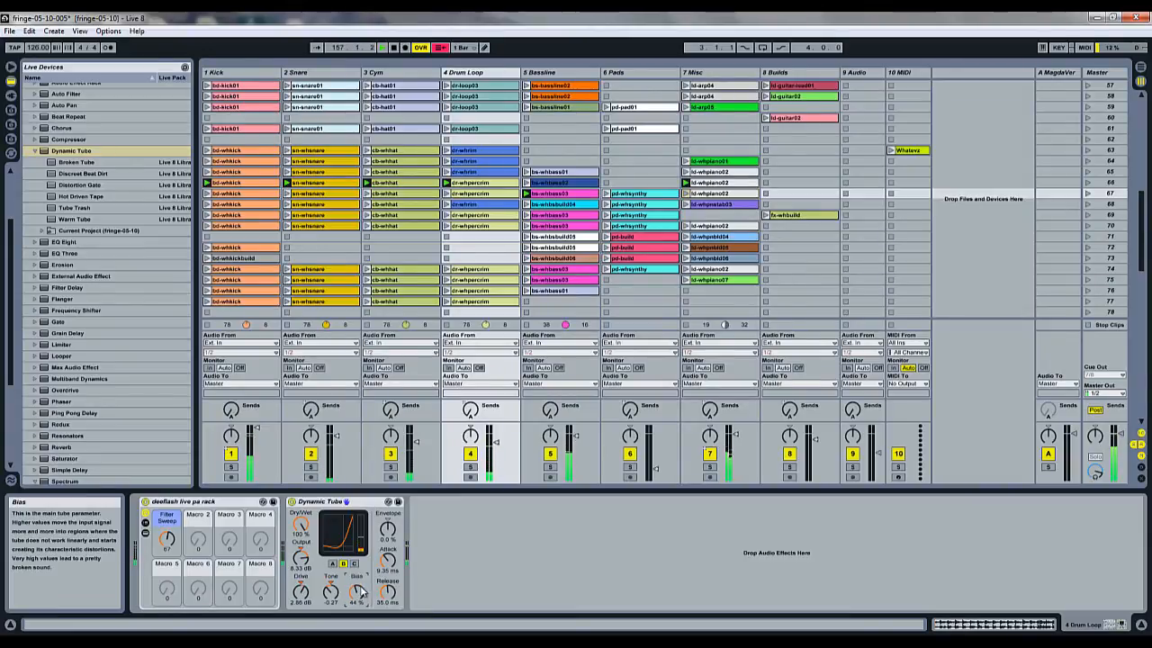
# Move the Dynamic Tube to the 2 Snare track, set Drive to 8.81 dB, Tone to 0.46 and Bias to 66 %, and turn the device off.
pyautogui.click(355, 506)
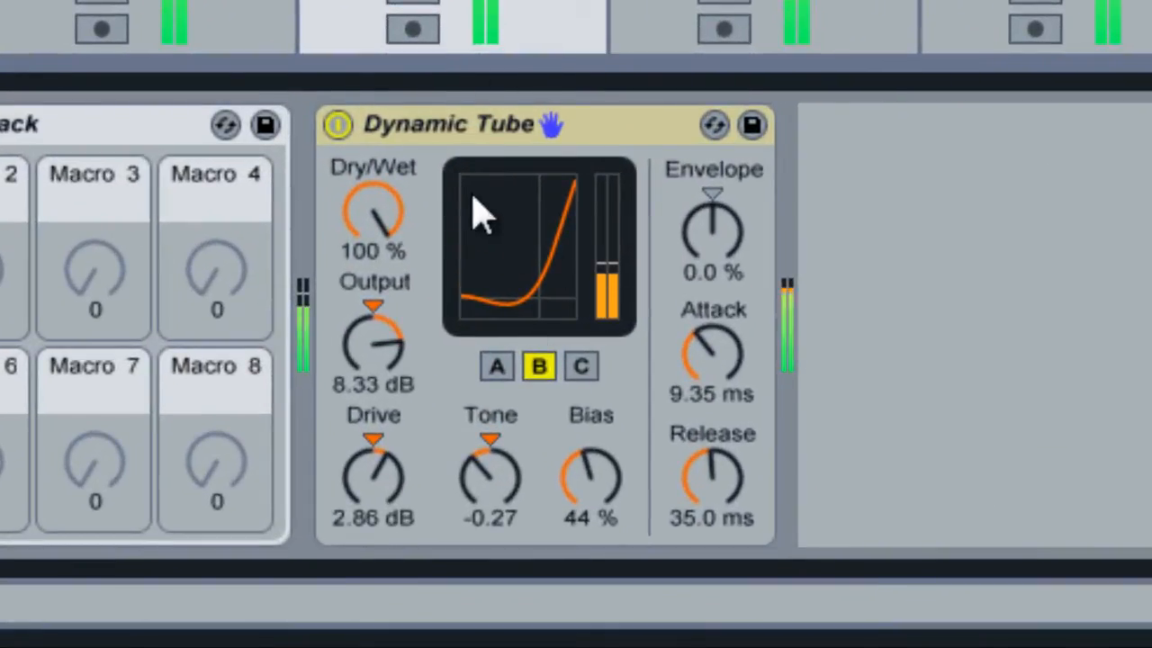
pyautogui.moveTo(400, 493); pyautogui.dragTo(383, 480)
pyautogui.moveTo(504, 506); pyautogui.dragTo(509, 509)
pyautogui.moveTo(594, 500)
pyautogui.mouseDown()
pyautogui.moveTo(603, 504)
pyautogui.moveTo(589, 484)
pyautogui.mouseUp()
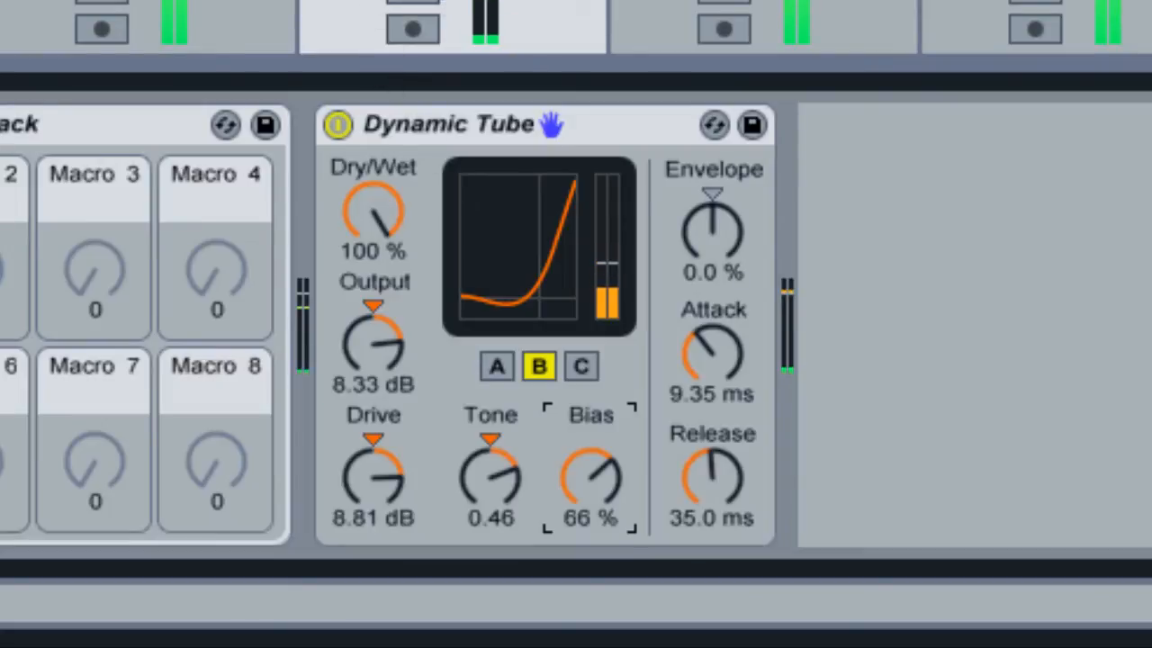
pyautogui.click(339, 126)
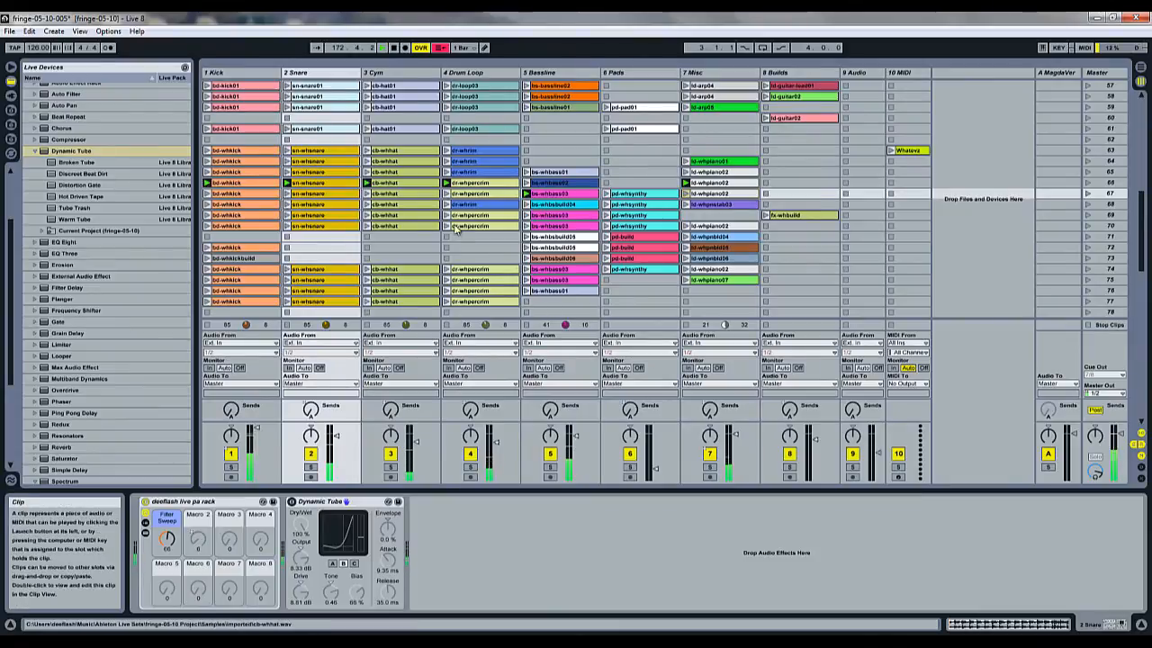
# Add a Dynamic Tube to the Master track, placing it before the Limiter.
pyautogui.click(1103, 73)
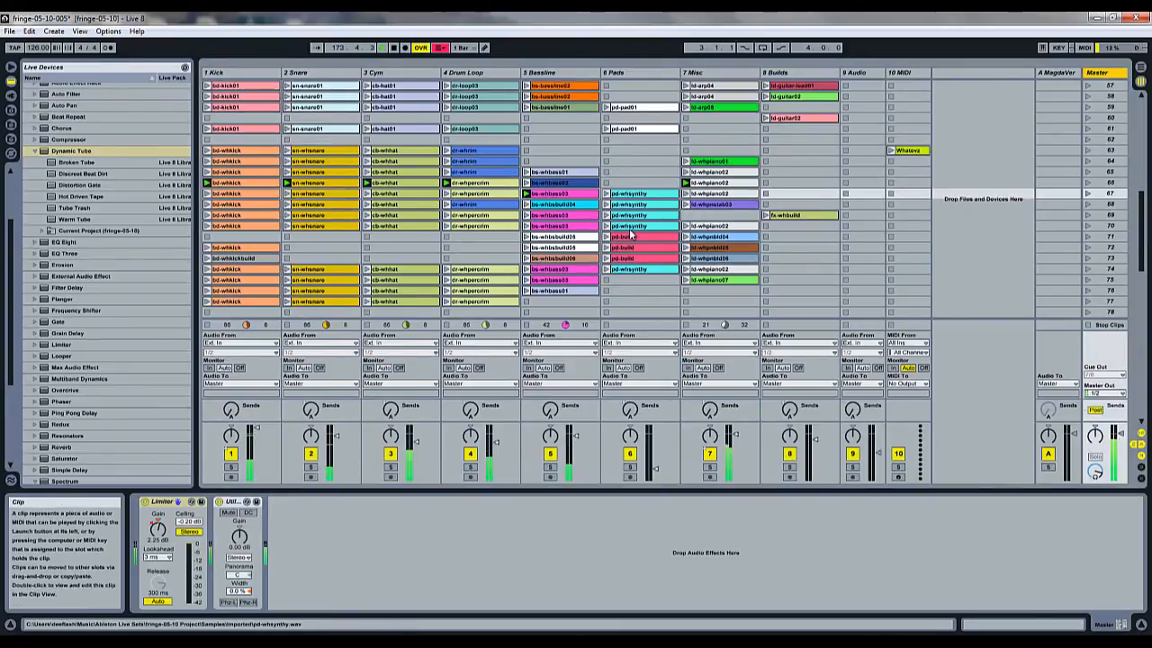
pyautogui.click(45, 153)
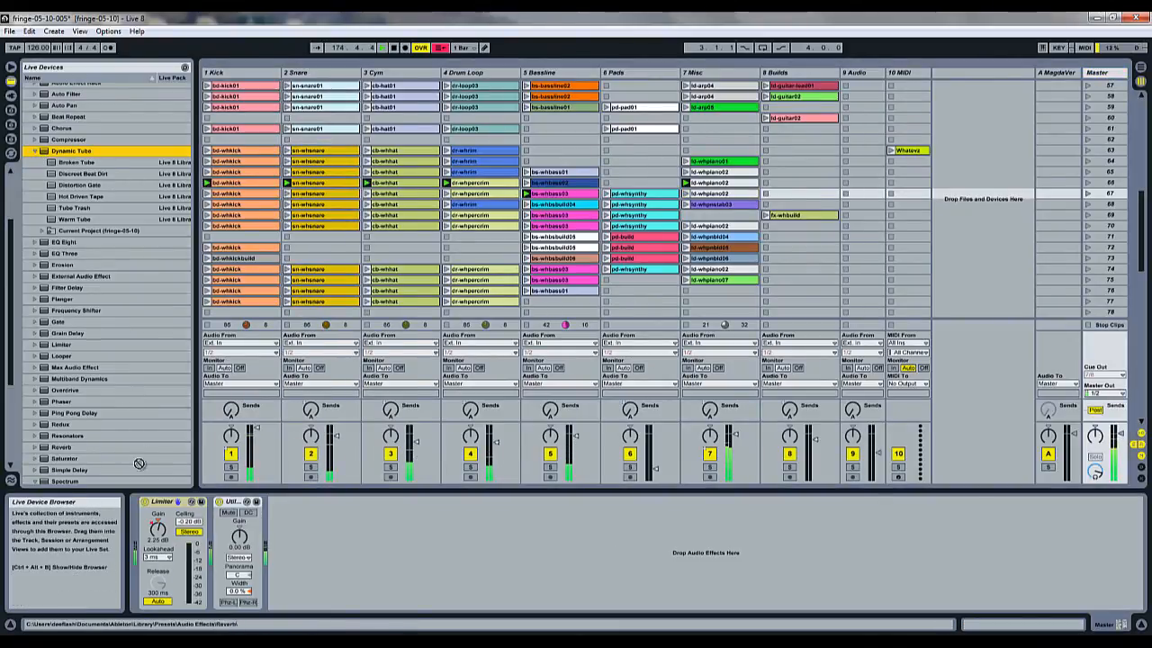
pyautogui.moveTo(139, 463); pyautogui.dragTo(137, 538)
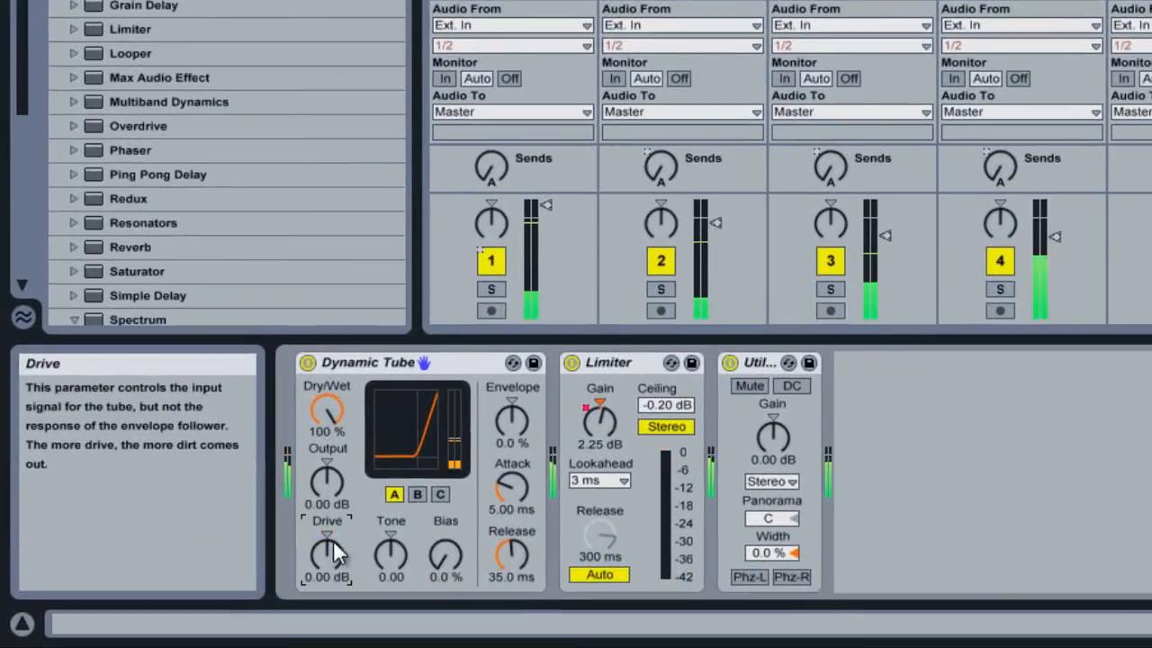
# Enable Hi-Quality mode on the Master's Dynamic Tube, switching it off and back on to compare the CPU load.
pyautogui.rightClick(397, 363)
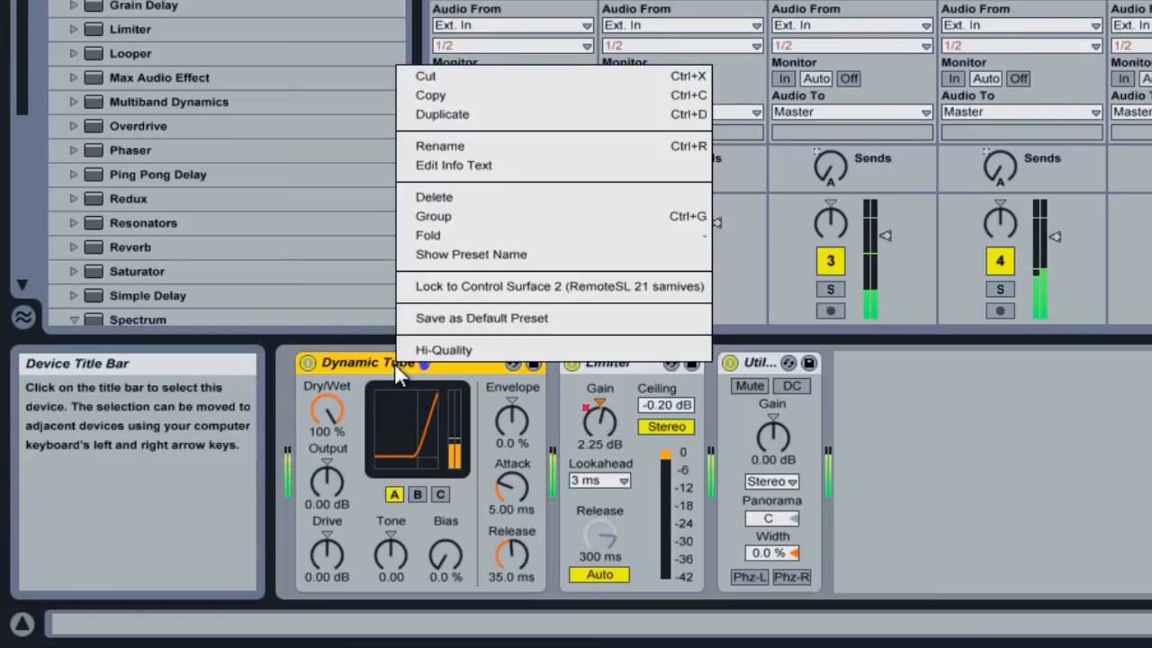
pyautogui.click(454, 353)
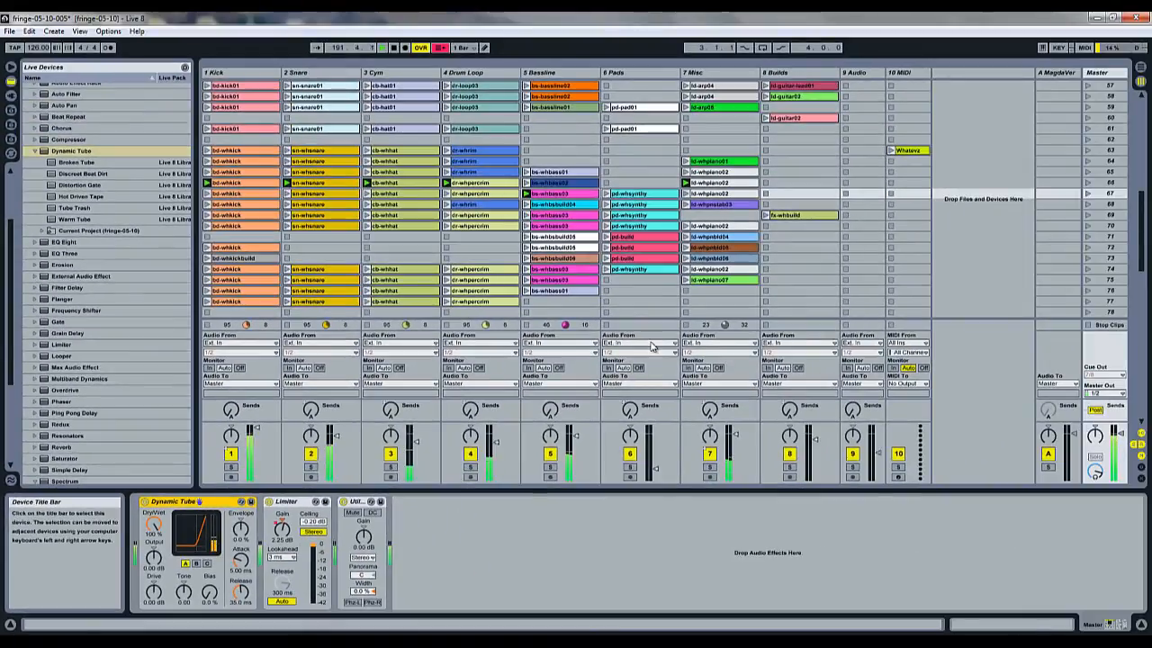
pyautogui.rightClick(213, 505)
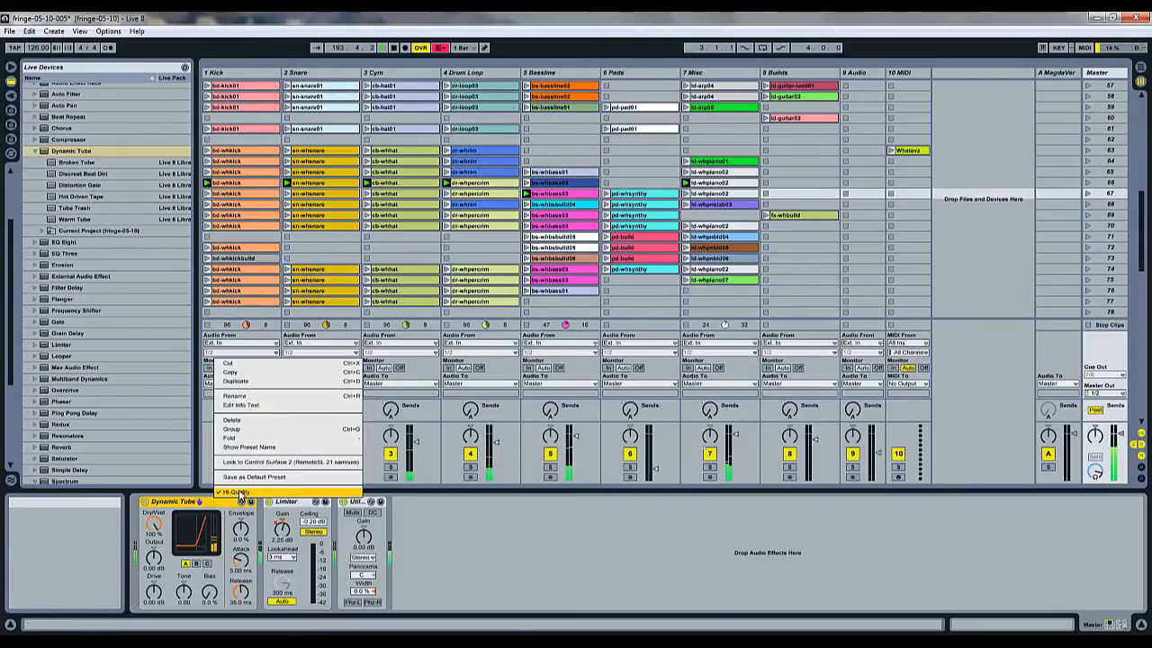
pyautogui.click(236, 493)
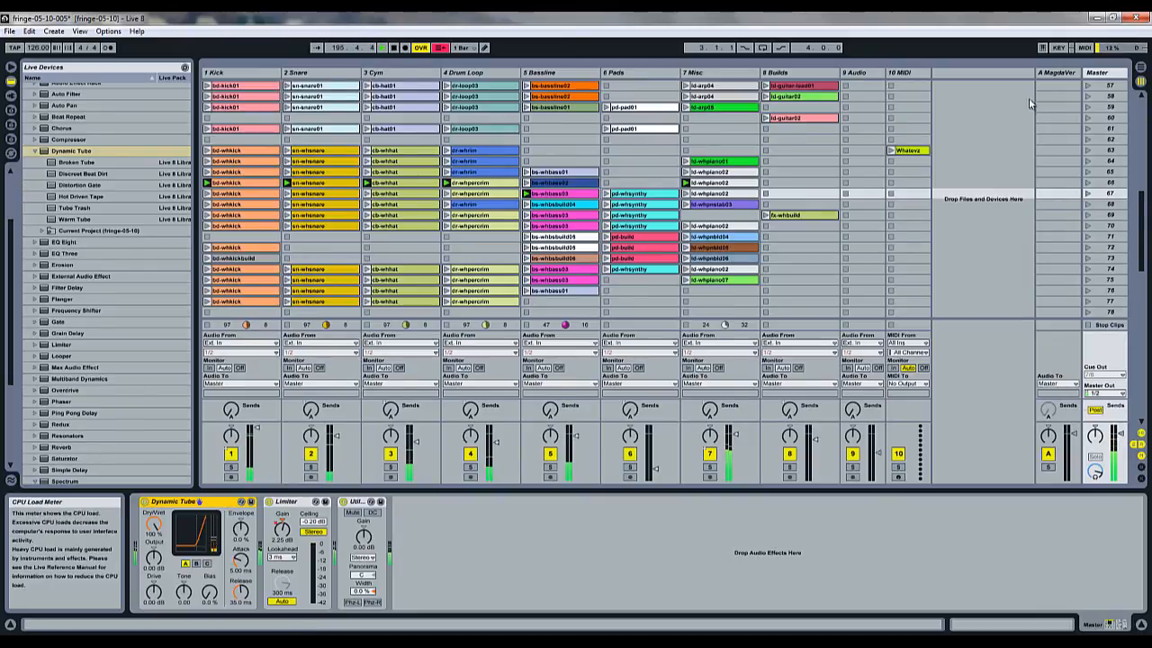
pyautogui.rightClick(186, 506)
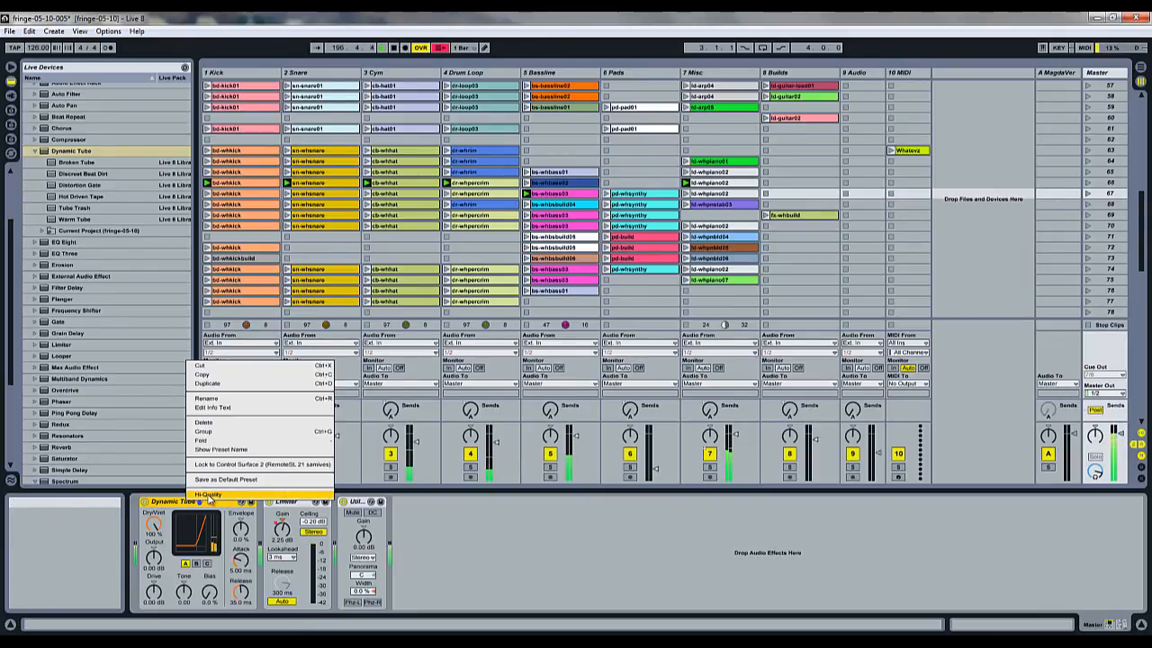
pyautogui.click(210, 493)
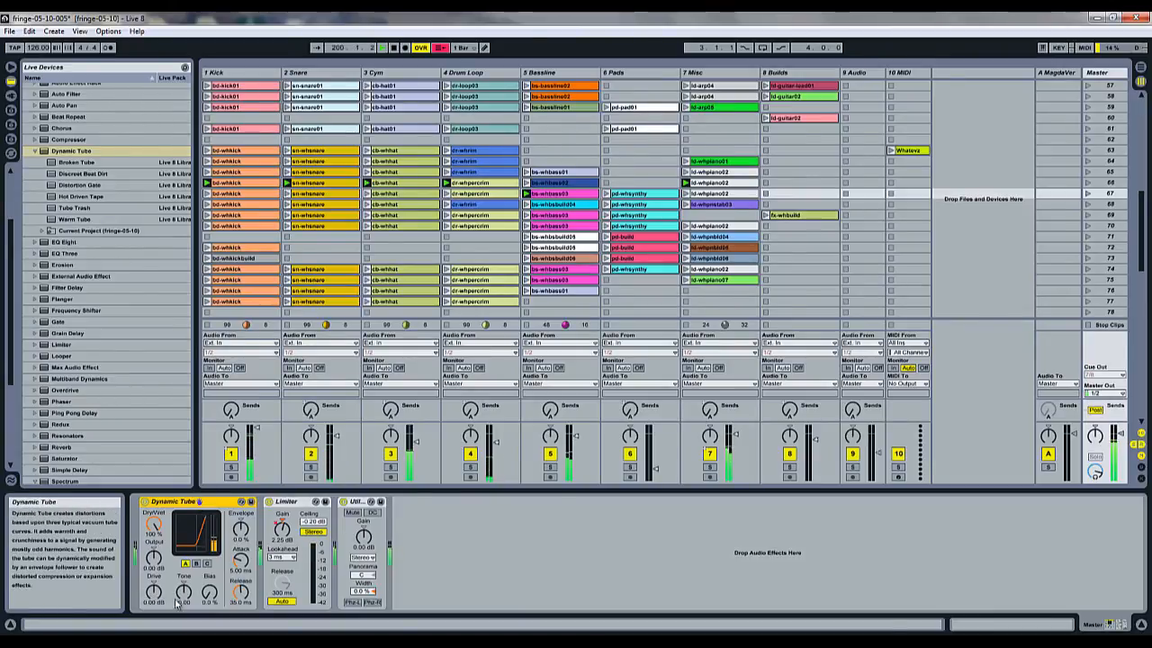
# Set the Master's Dynamic Tube to Tone 0.43 and Drive -5.00 dB, returning Output to 0.00 dB after a small adjustment.
pyautogui.moveTo(155, 569); pyautogui.dragTo(183, 592)
pyautogui.click(155, 551)
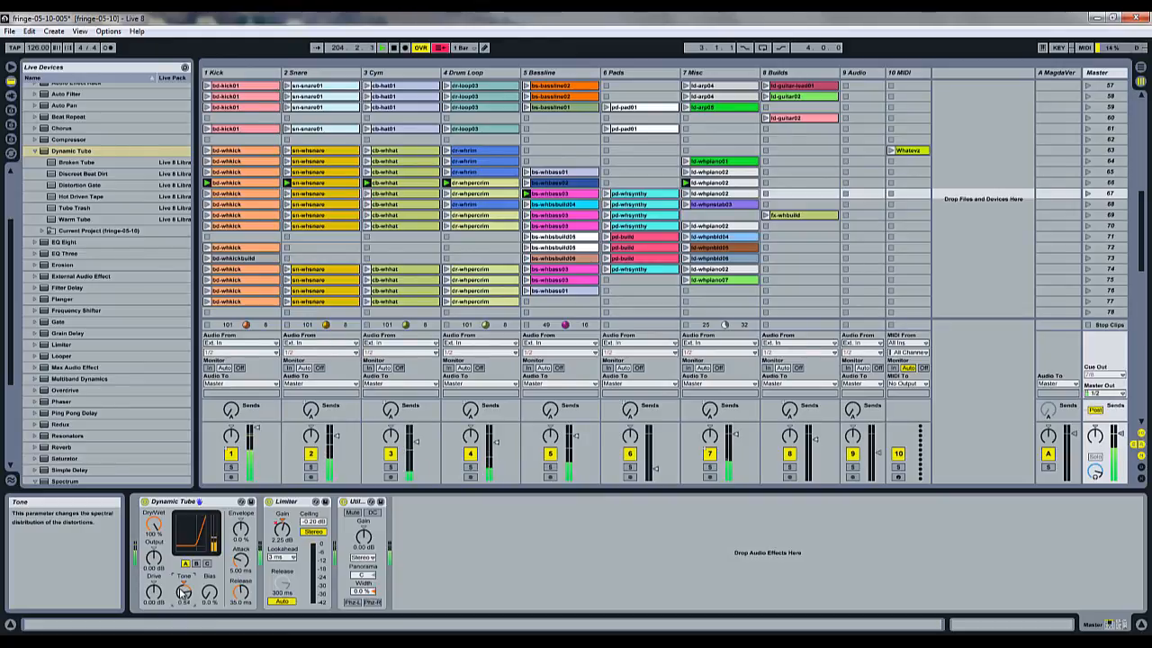
pyautogui.moveTo(183, 592); pyautogui.dragTo(183, 597)
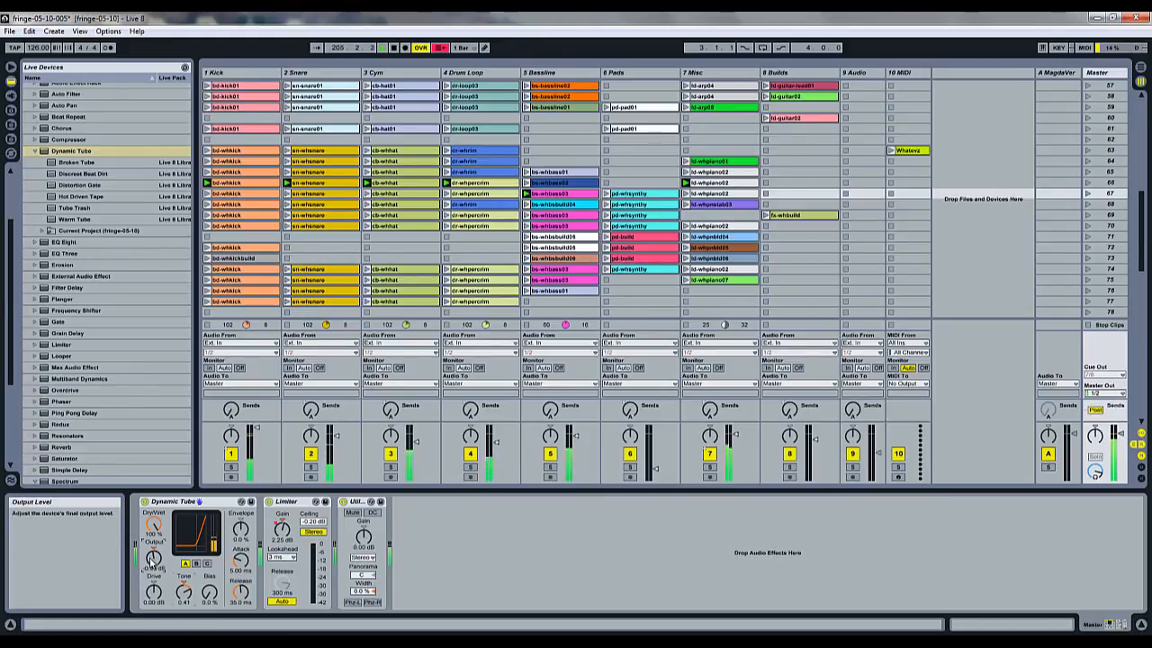
pyautogui.click(154, 551)
pyautogui.click(153, 597)
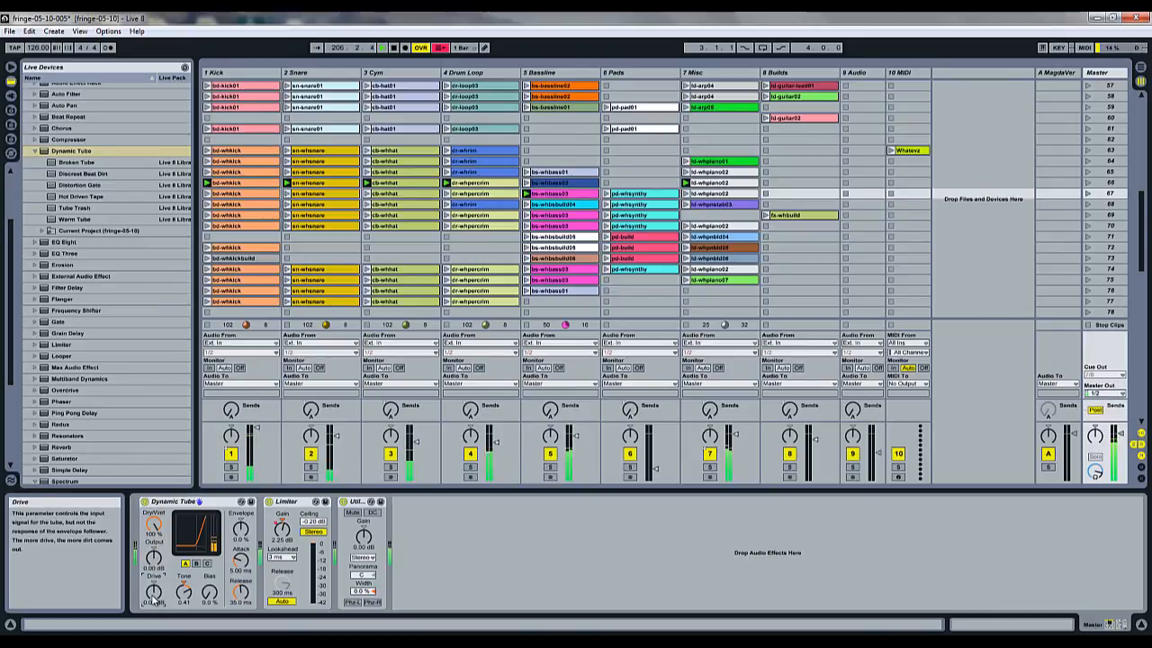
pyautogui.moveTo(153, 598); pyautogui.dragTo(186, 595)
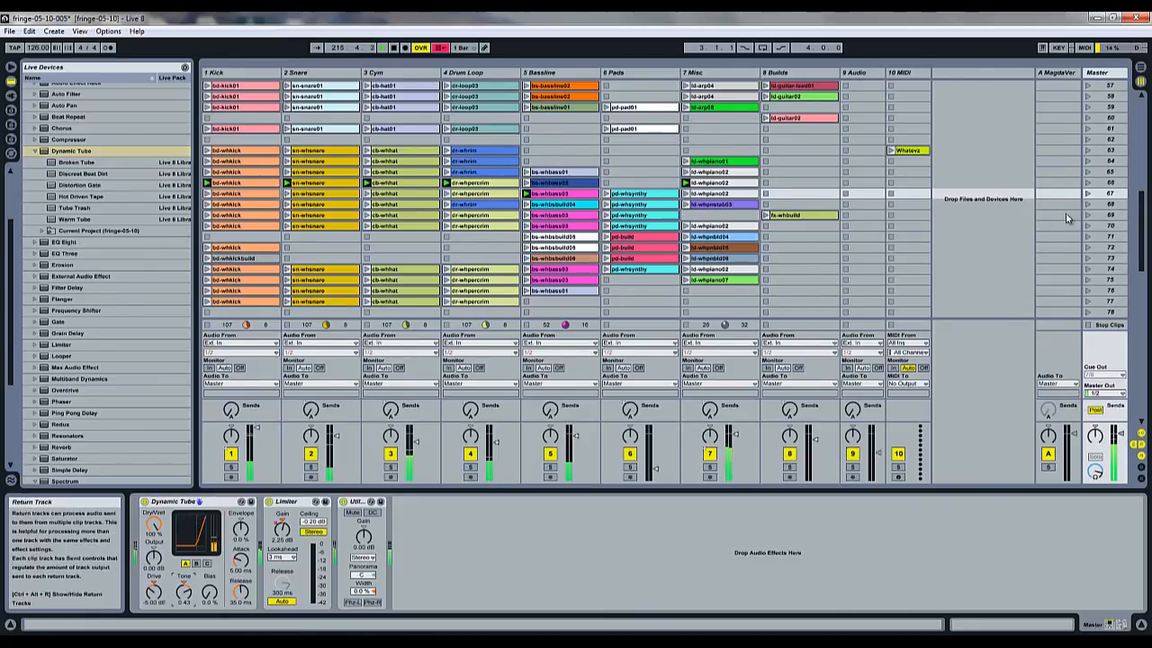
# Select and launch scene 67 to play its row of clips.
pyautogui.click(1113, 197)
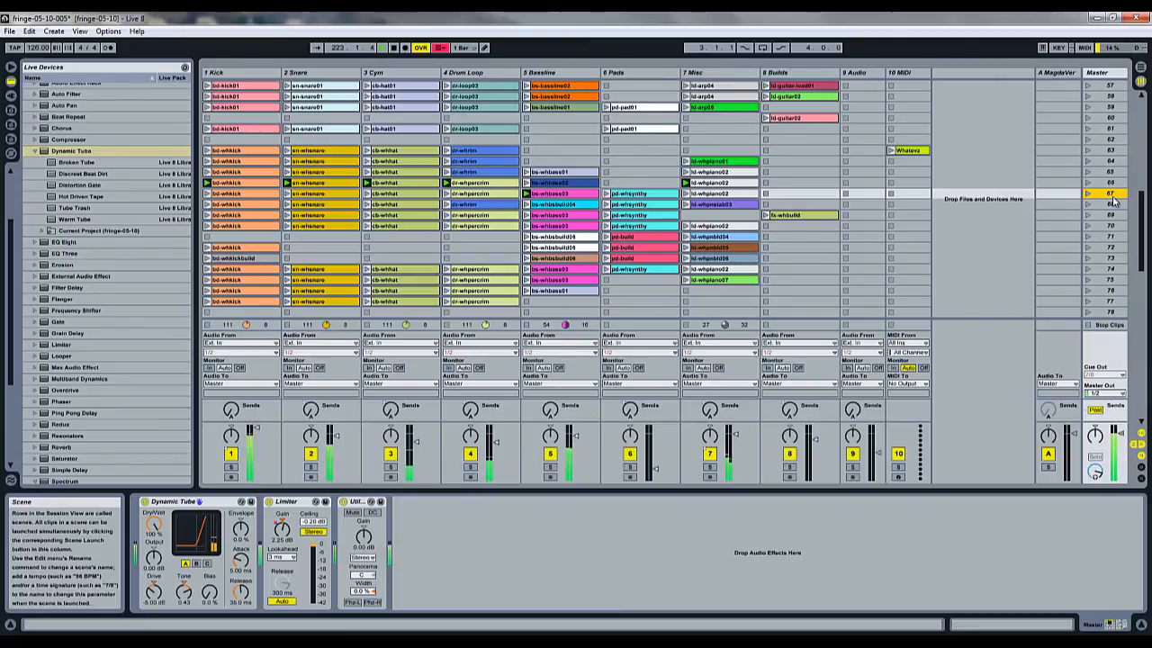
pyautogui.press('Return')
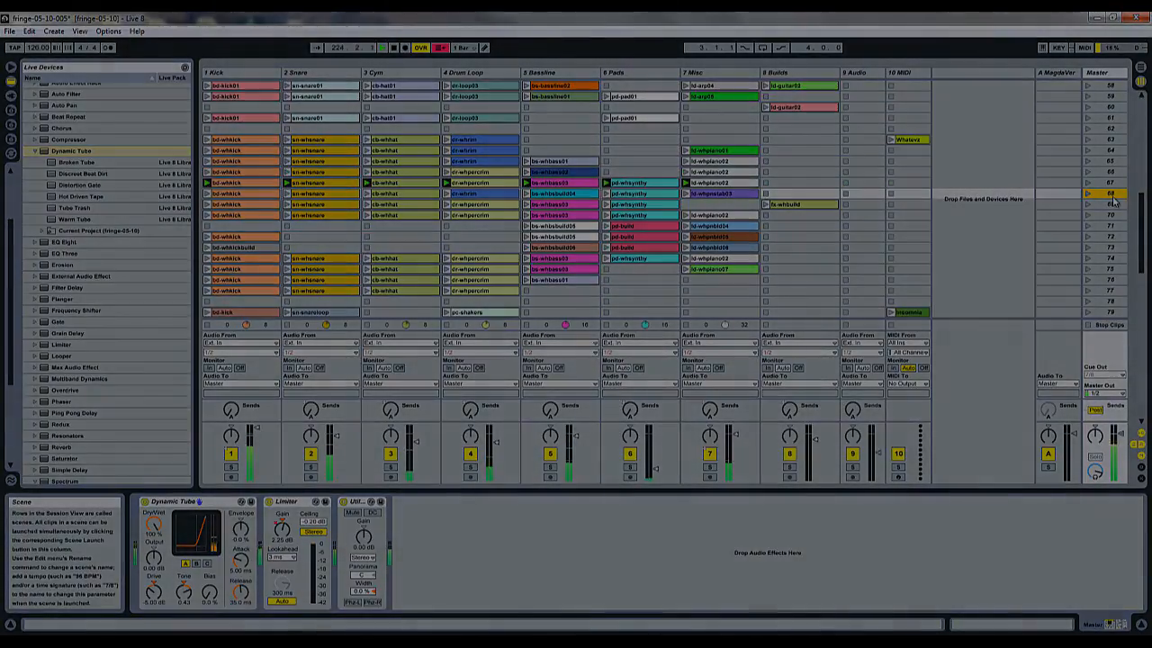